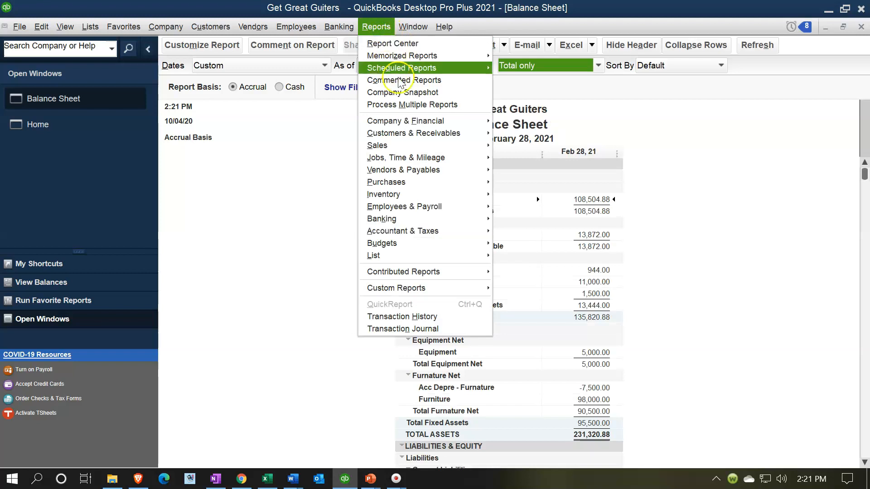
Run the standard Profit & Loss report for 01/01/2021 through 02/28/2021.
mouse_move(476, 121)
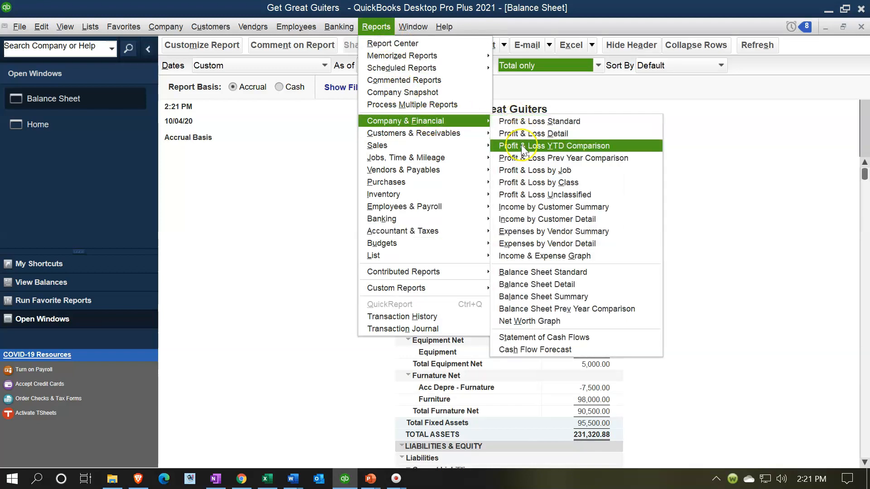
click(525, 121)
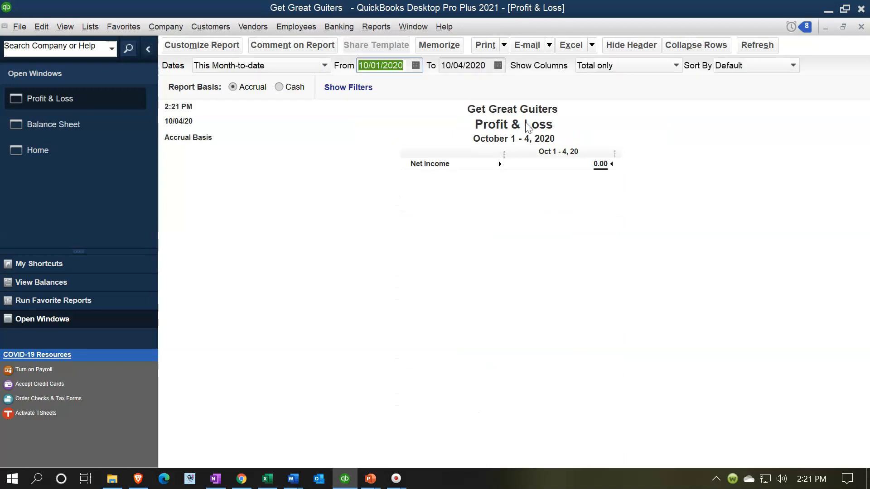
text(010121)
key(Tab)
text(022821)
key(Tab)
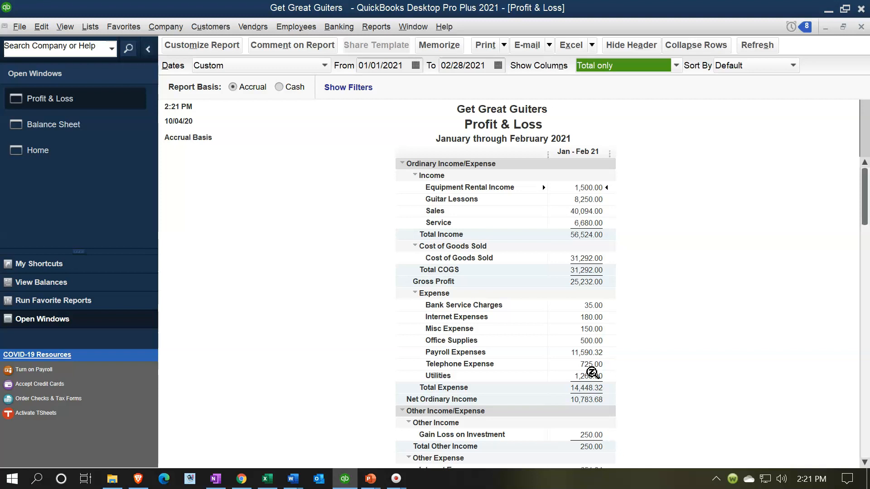
Return to the QuickBooks home page, switch to the Adjusting Entry Worksheet in Excel and select the Adj 3 Accounts Receivable cell.
click(50, 153)
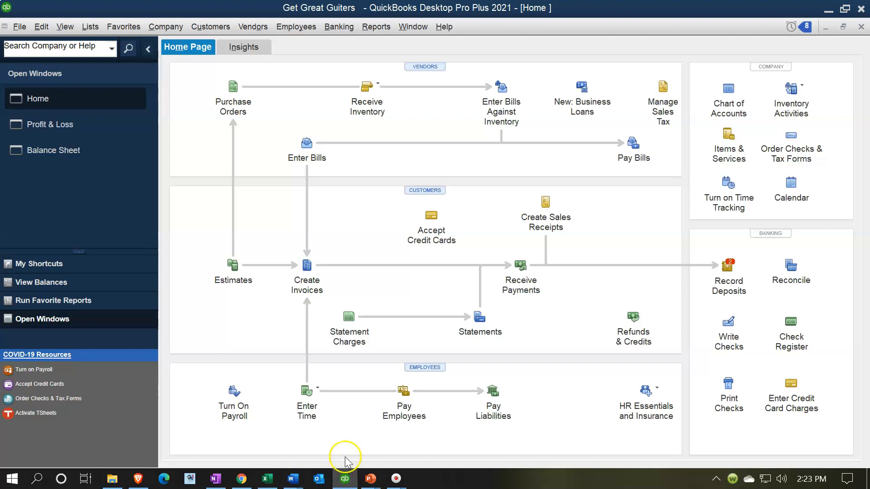
click(271, 481)
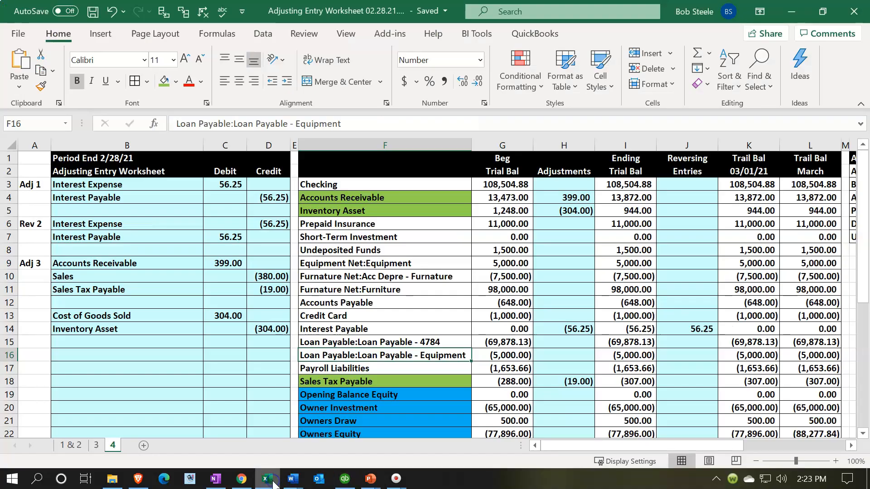
click(164, 328)
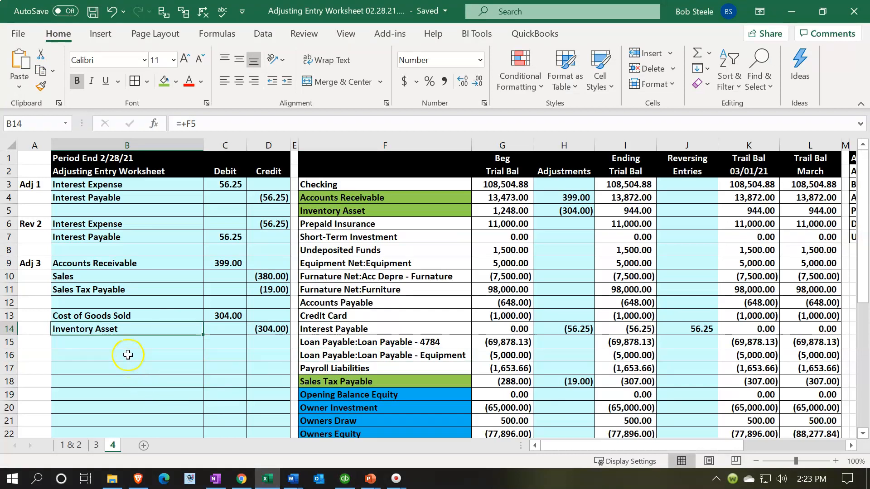
click(111, 265)
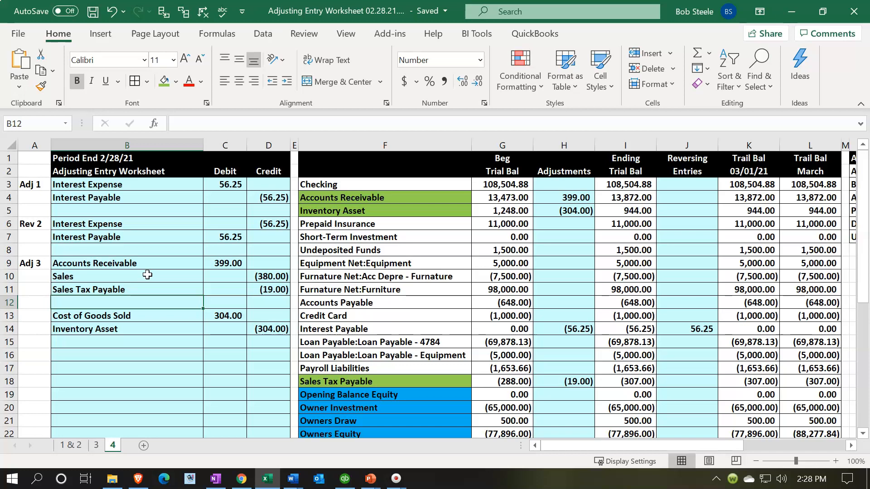
click(143, 264)
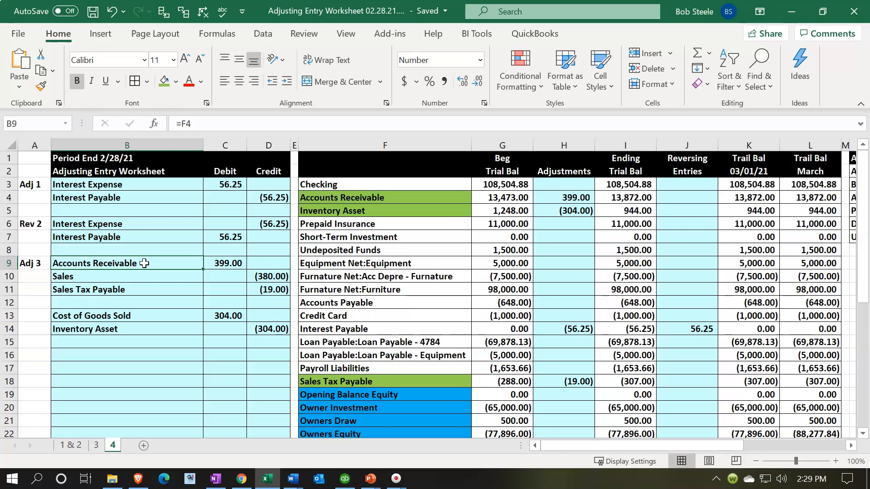
Label the new reversing entry Rev 4 in cell A16.
click(40, 356)
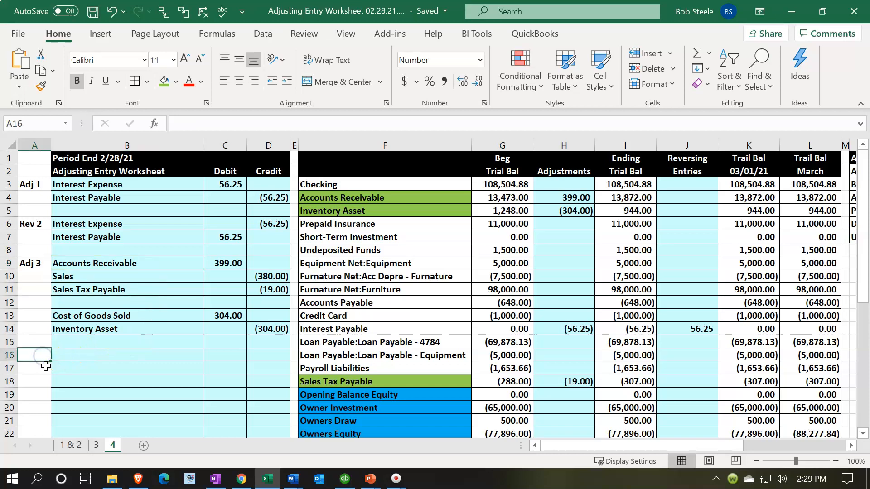
text(Rev)
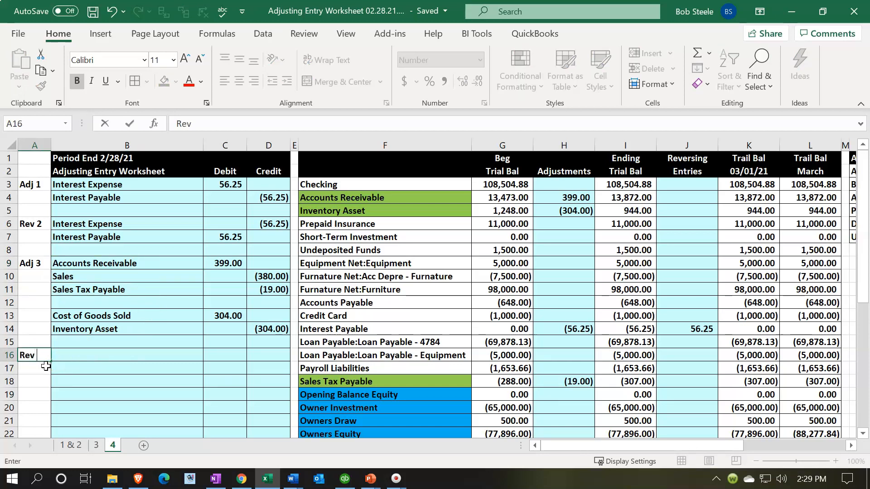
text( 14)
key(BackSpace)
key(BackSpace)
text(4)
key(Return)
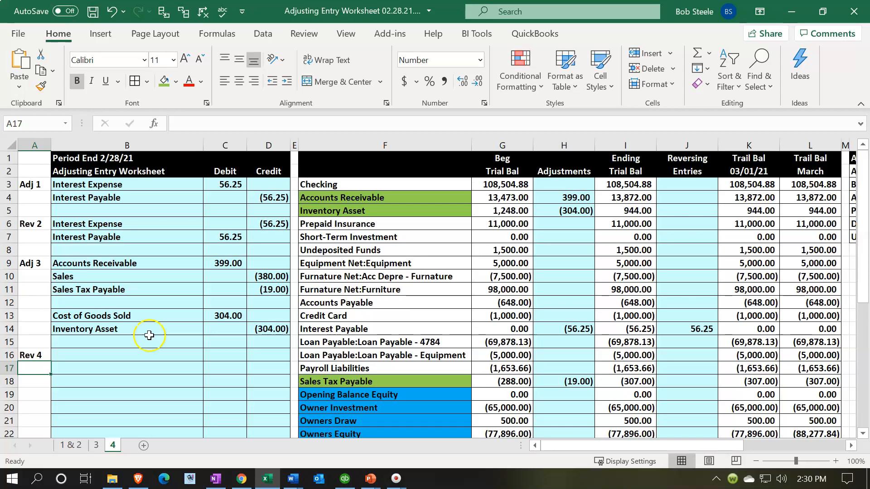
Review the accounts, debits and credits of the Adj 3 entry in rows 9 to 14.
click(132, 264)
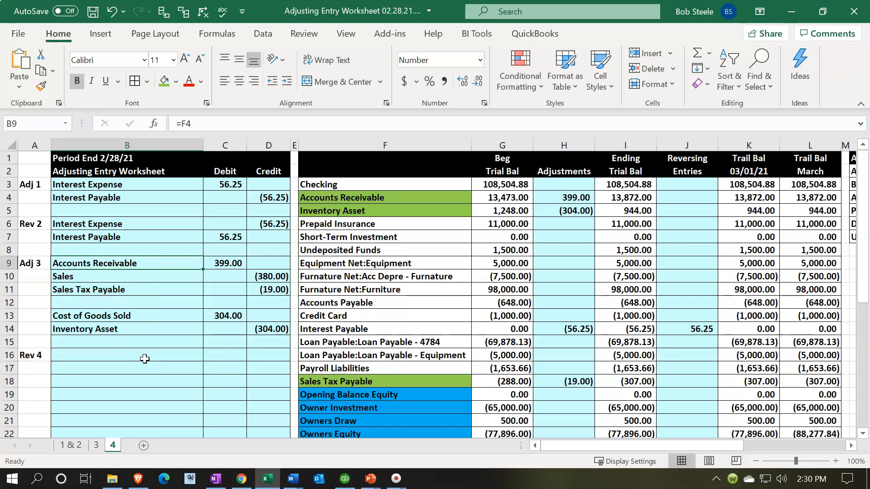
key(Right)
key(Down)
key(Right)
key(Left)
key(Up)
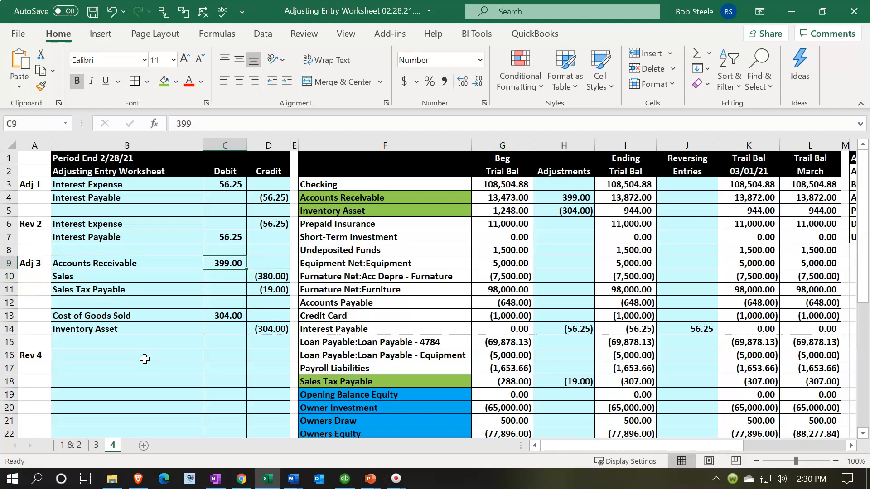
key(Down)
key(Right)
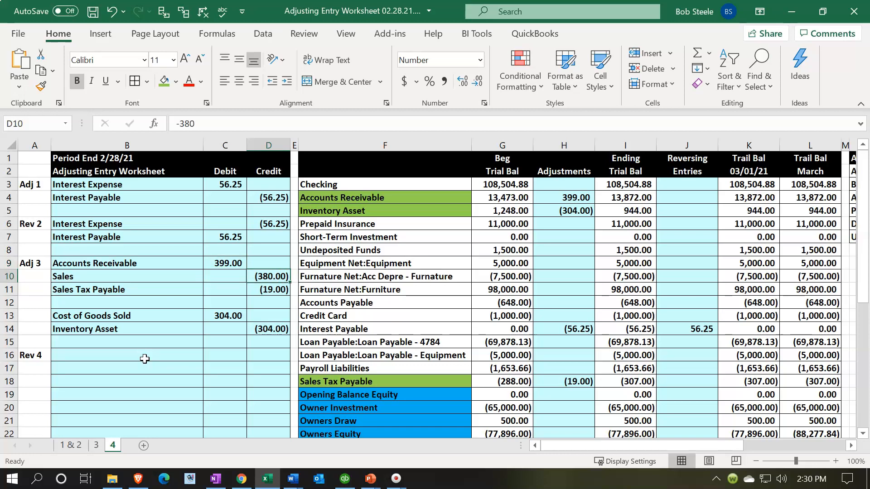
key(Down)
key(Down)
key(Down)
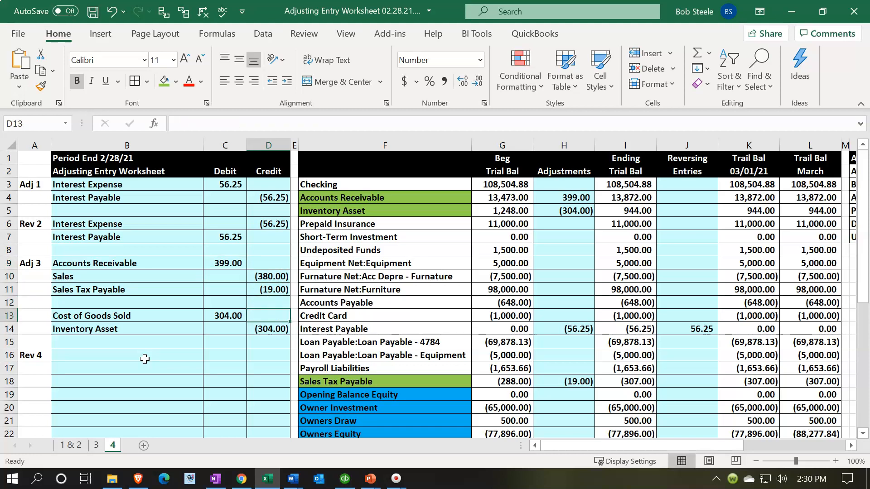
key(Left)
key(Down)
key(Right)
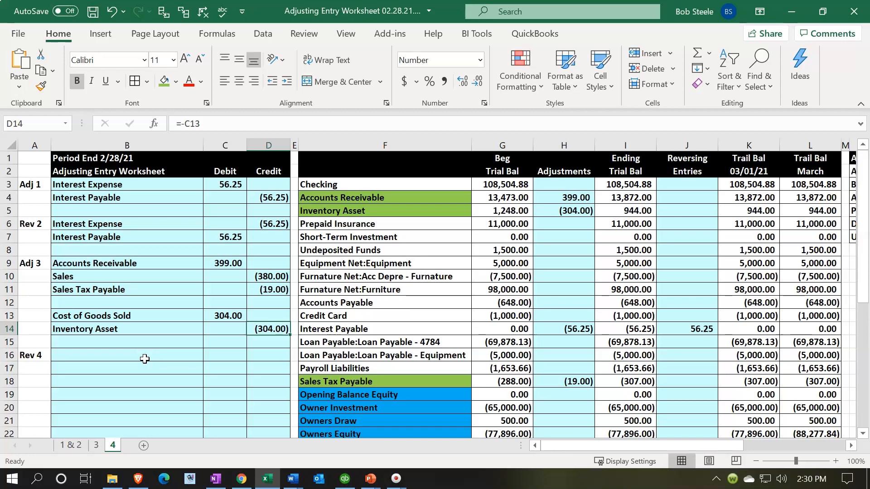
Start the Rev 4 entry by linking B16 to the Accounts Receivable name in B9.
click(145, 359)
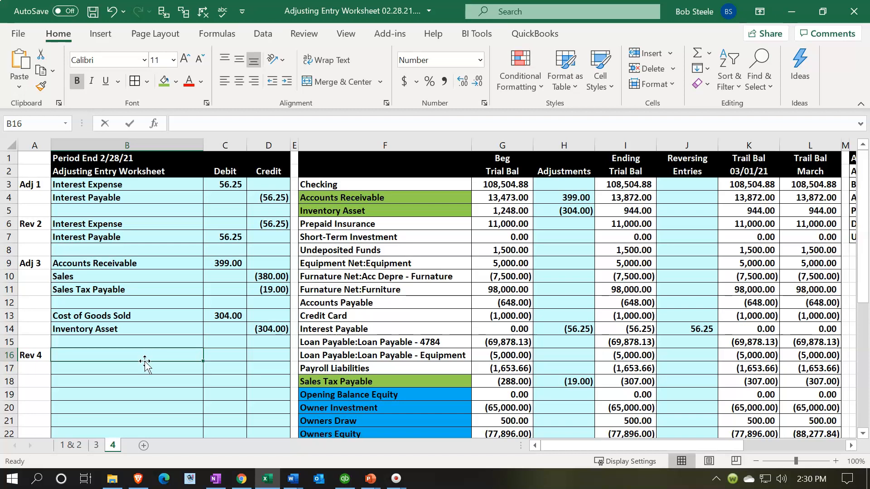
text(=)
key(Up)
key(Up)
key(Up)
key(Up)
key(Up)
key(Up)
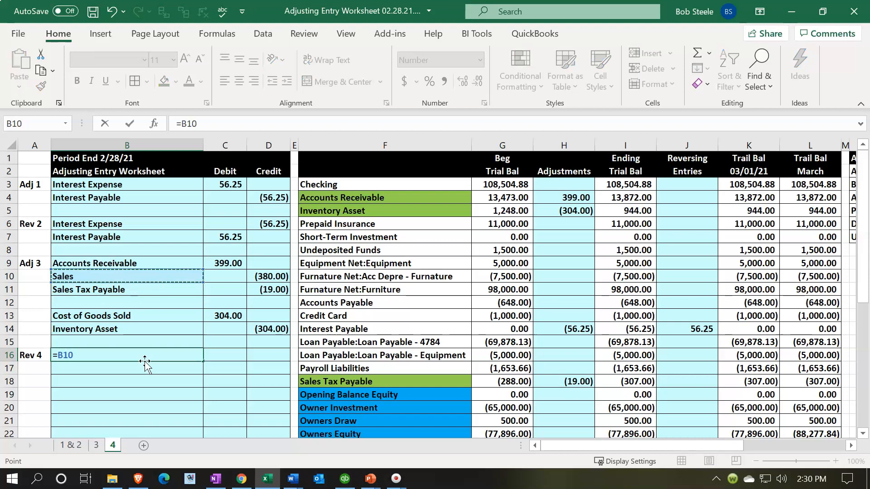
key(Up)
key(Tab)
Credit Accounts Receivable in D16 with the negative of the Adj 3 debit in C9.
key(Tab)
text(-)
key(Left)
key(Up)
key(Up)
key(Up)
key(Up)
key(Up)
key(Up)
key(Up)
key(Return)
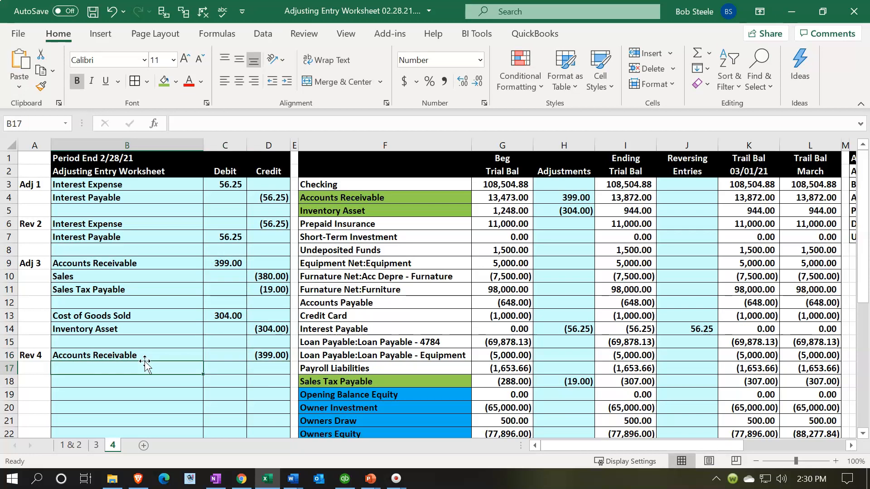
Add the Sales account to Rev 4 by linking B17 to B10.
text(=)
key(Up)
key(Up)
key(Up)
key(Up)
key(Up)
key(Up)
key(Up)
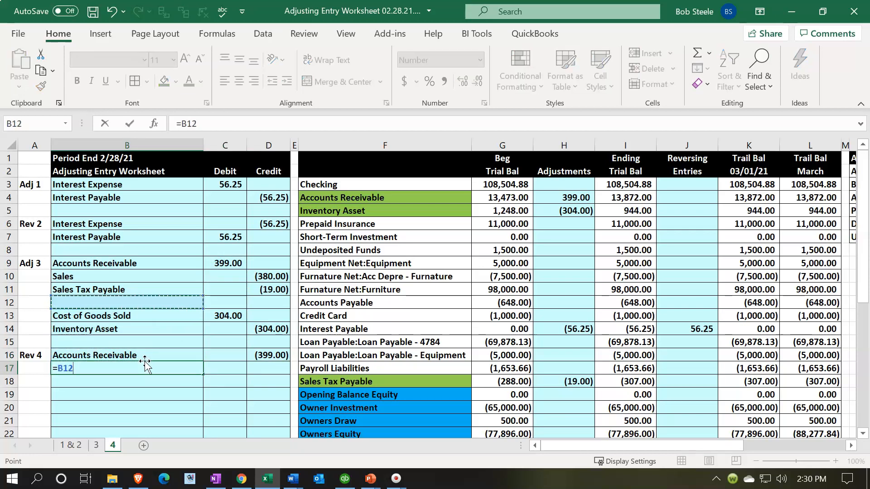
key(Return)
Debit Sales in C17 with the negative of the Adj 3 credit in D10.
key(Up)
key(Right)
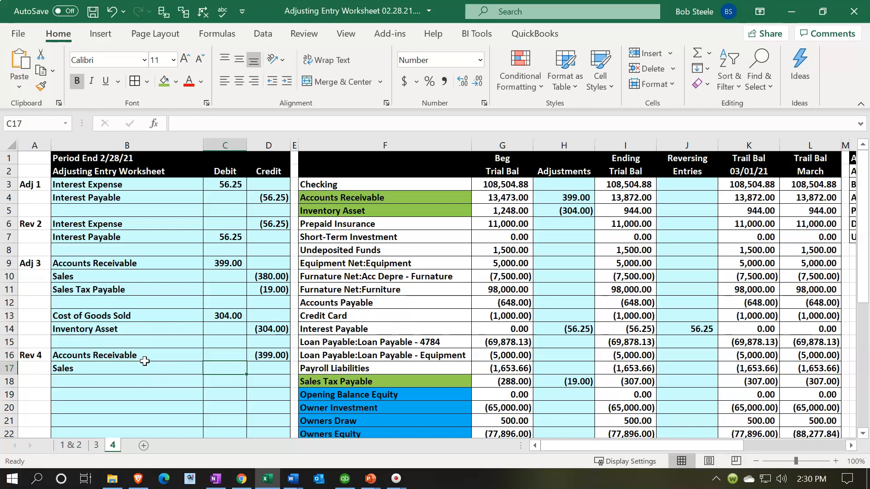
text(-)
key(Up)
key(Up)
key(Up)
key(Up)
key(Up)
key(Up)
key(Up)
key(Right)
key(Return)
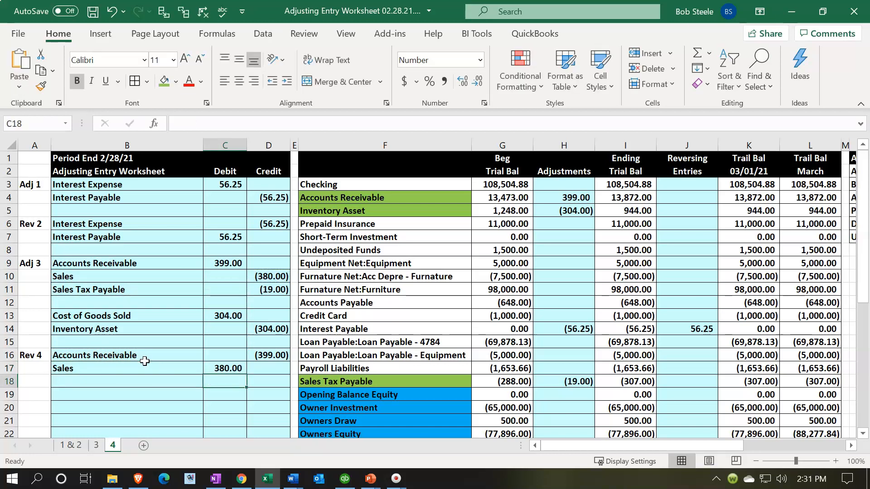
Add the Sales Tax Payable account to Rev 4 by linking B18 to B11.
key(Left)
text(=)
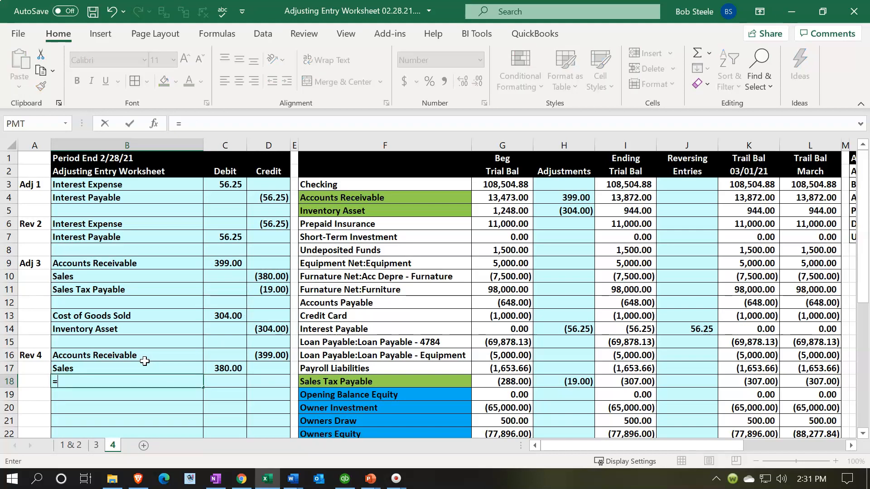
key(Up)
key(Up)
key(Up)
key(Up)
key(Up)
key(Up)
key(Up)
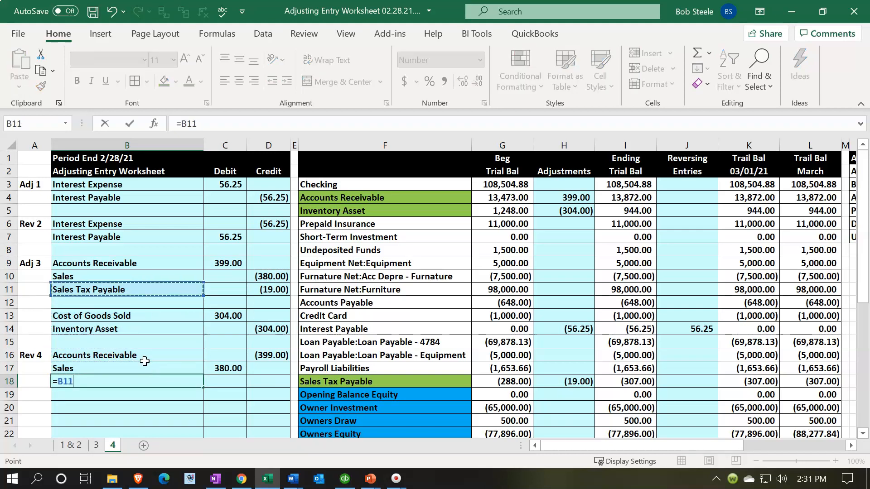
key(Return)
Debit Sales Tax Payable in C18 with the negative of the Adj 3 credit in D11.
key(Right)
key(Up)
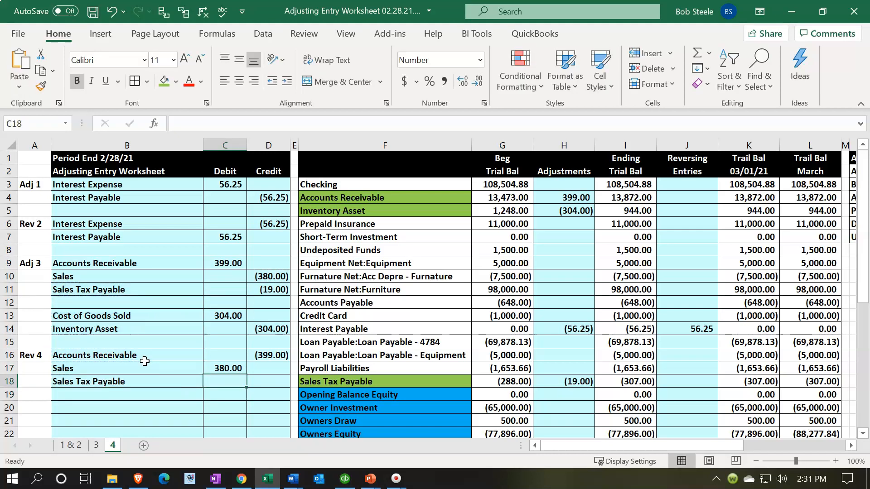
text(-)
key(Up)
key(Up)
key(Up)
key(Up)
key(Up)
key(Up)
key(Up)
key(Right)
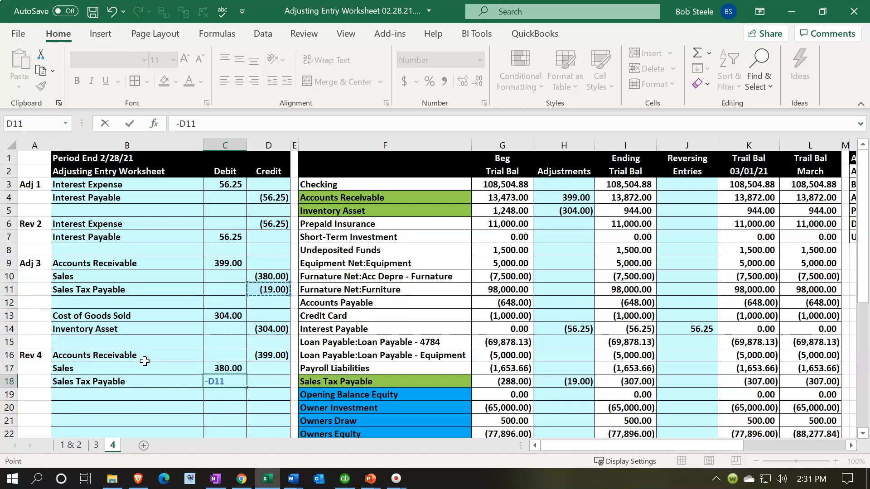
key(Return)
Leave row 19 blank and link B20 to the Cost of Goods Sold name in B13.
key(Left)
key(Down)
text(=)
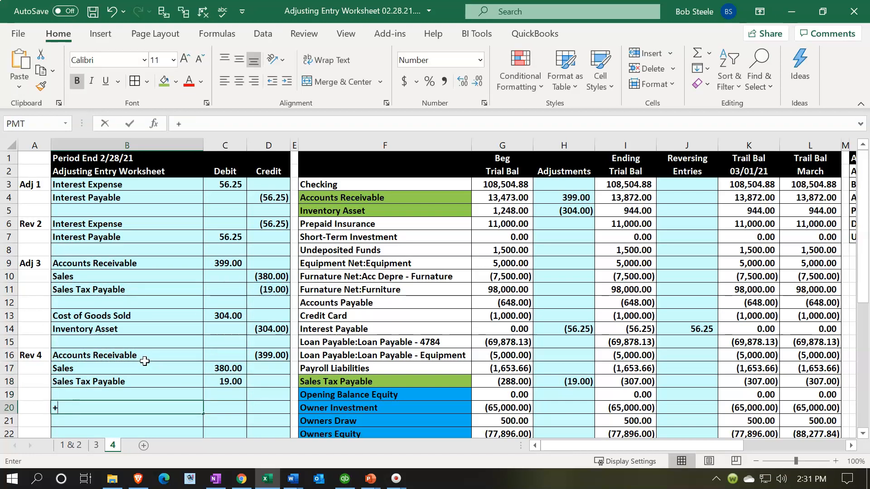
key(Up)
key(Up)
key(Up)
key(Up)
key(Up)
key(Up)
key(Up)
key(Return)
Reverse the Cost of Goods Sold amount by entering the negative of C13 in C20.
key(Right)
key(Up)
text(-)
key(Up)
key(Up)
key(Up)
key(Up)
key(Up)
key(Up)
key(Up)
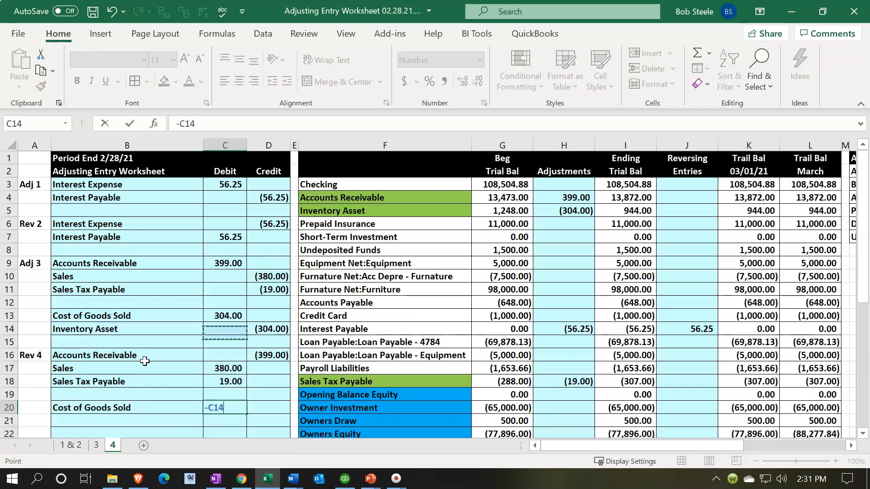
key(Return)
Reverse the inventory credit by entering the negative of D14 in D21.
key(Right)
text(-)
key(Up)
key(Up)
key(Up)
key(Up)
key(Up)
key(Up)
key(Up)
key(Return)
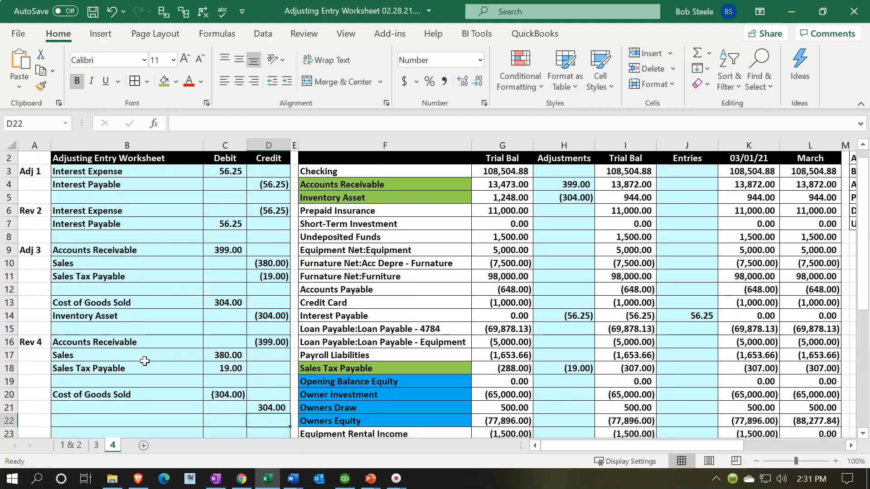
Complete the Rev 4 entry by linking B21 to the Inventory Asset name in B14.
key(Left)
key(Left)
key(Left)
key(Up)
key(Right)
text(=)
key(Up)
key(Up)
key(Up)
key(Up)
key(Up)
key(Up)
key(Up)
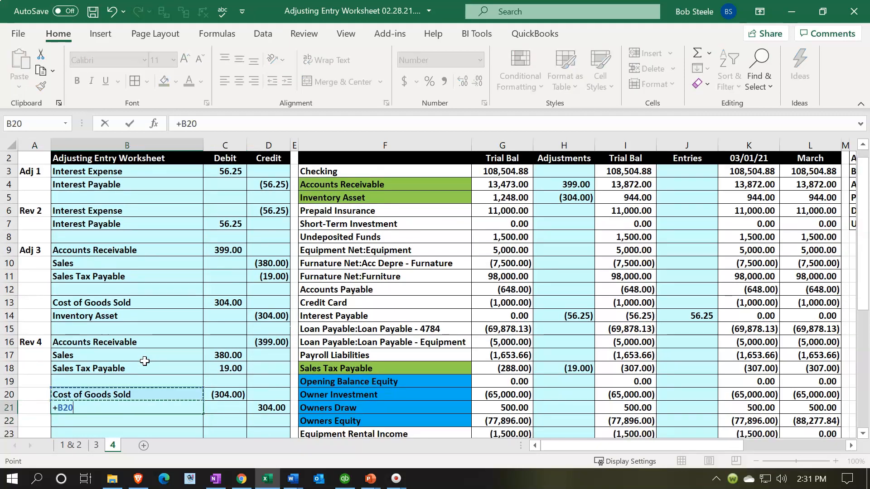
key(Return)
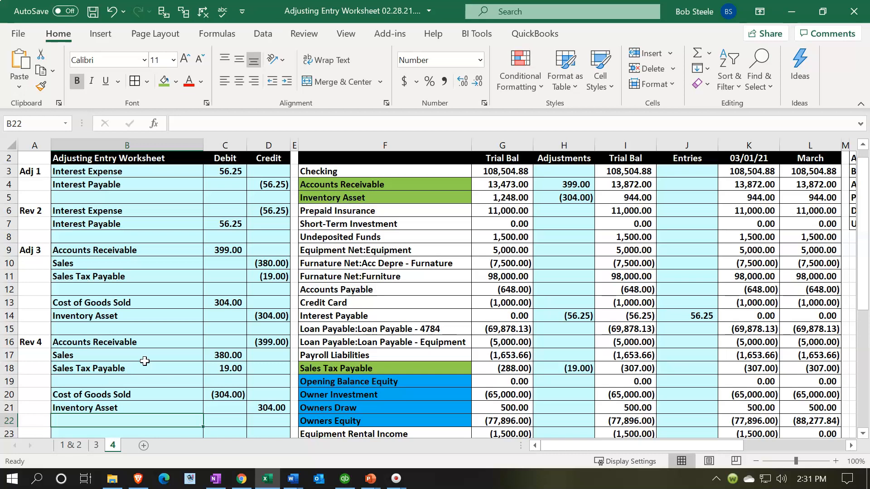
Examine the Adj 3 entry against the Ending, Reversing Entries and 03/01/21 trial balance columns.
click(172, 253)
drag(215, 266, 254, 338)
drag(135, 254, 253, 317)
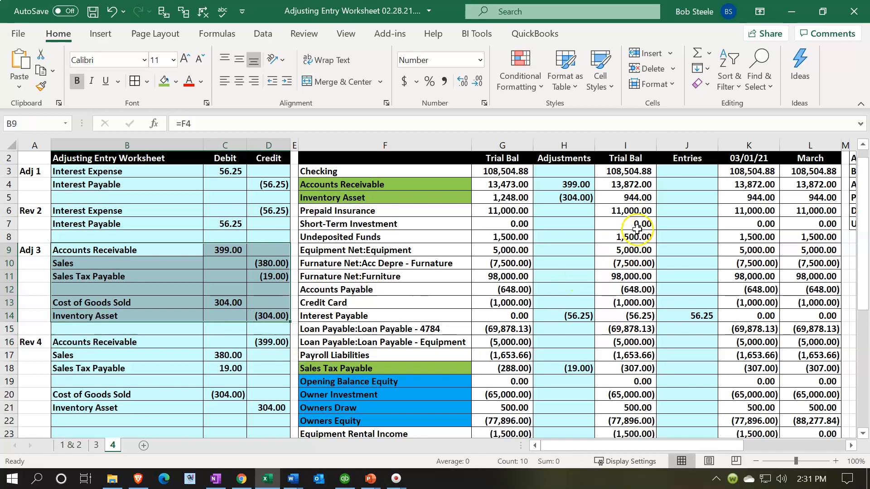
drag(628, 171, 626, 310)
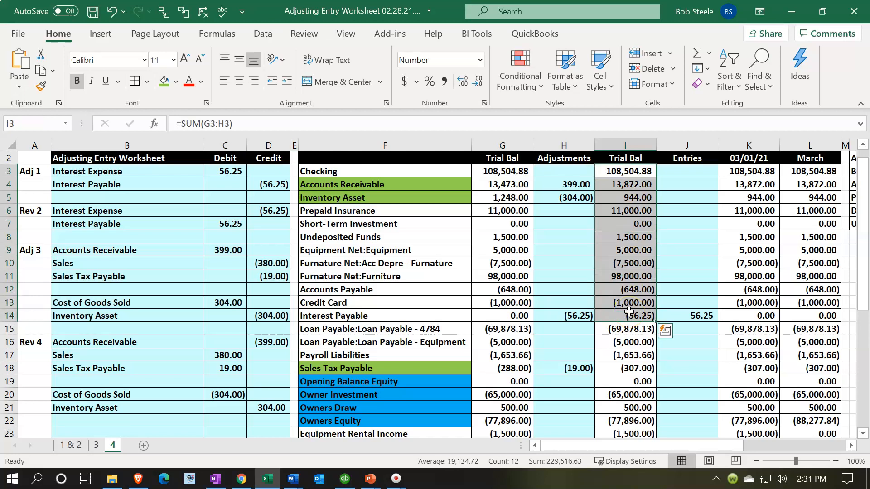
click(694, 235)
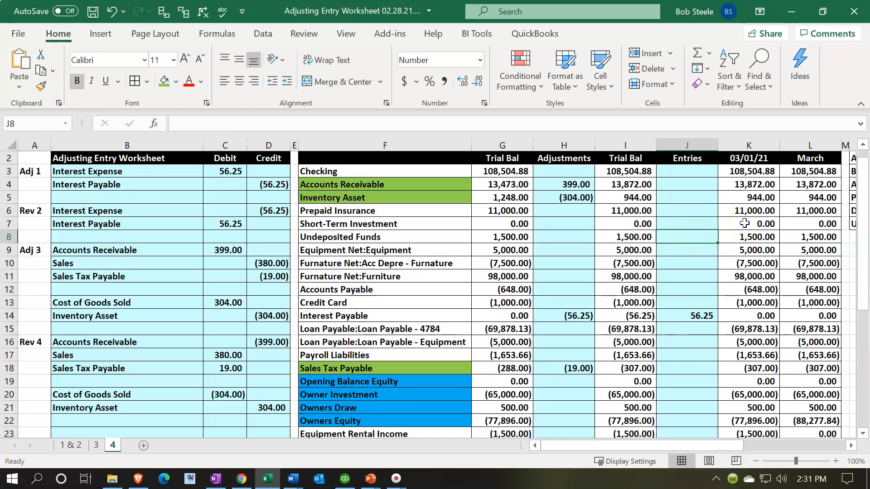
scroll(745, 213, up, 1)
drag(748, 171, 749, 221)
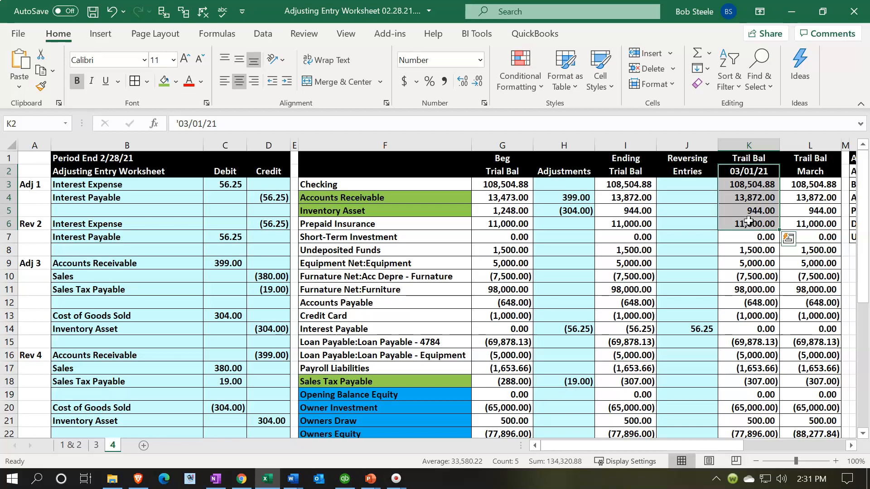
Highlight the whole Rev 4 entry in B16:D21 with the green fill colour.
click(804, 170)
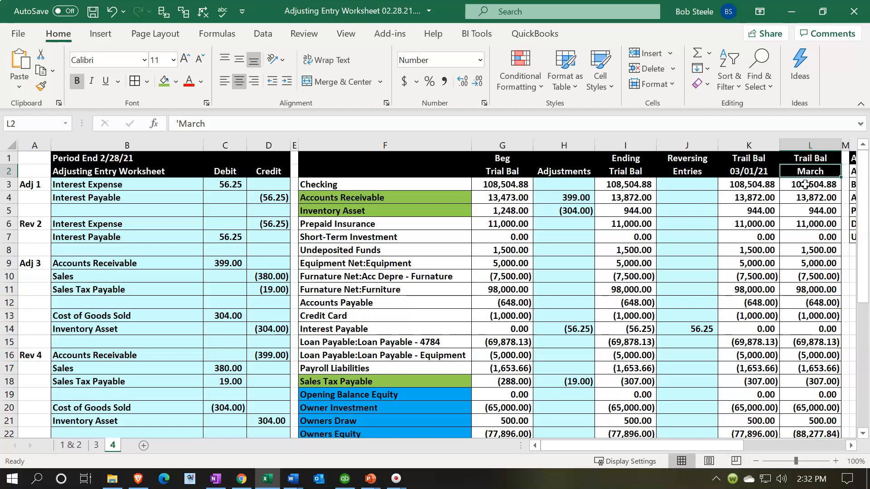
click(573, 289)
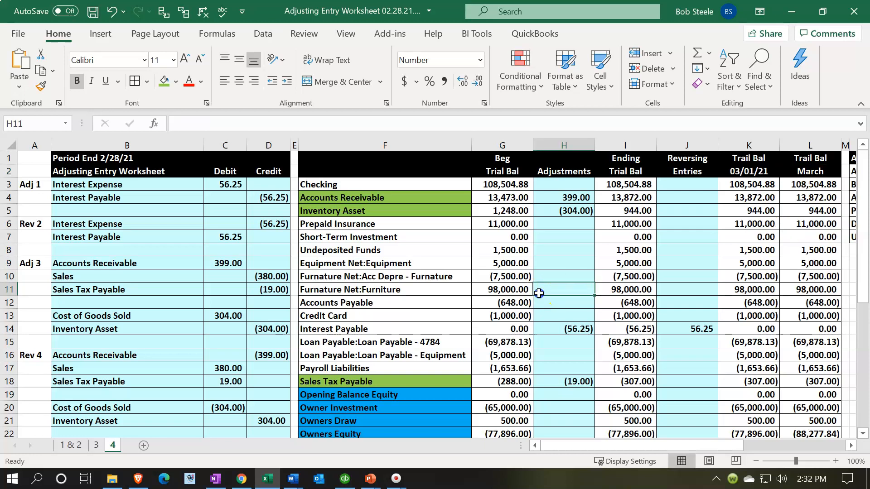
scroll(566, 299, down, 1)
drag(169, 316, 256, 314)
right_click(256, 314)
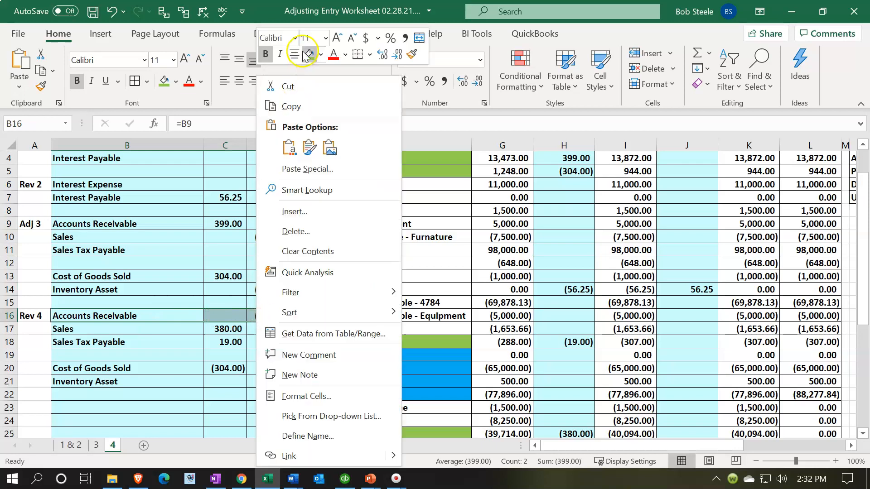
click(138, 315)
drag(138, 315, 268, 340)
right_click(268, 340)
click(217, 330)
drag(129, 318, 268, 381)
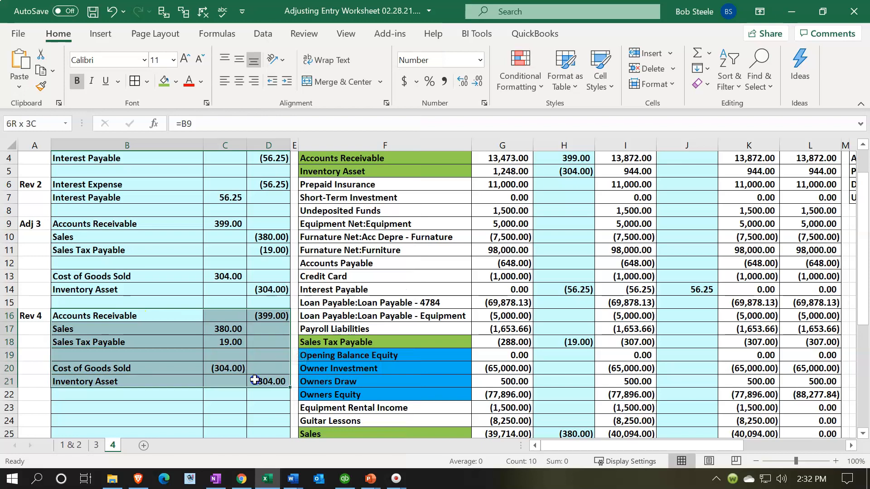
right_click(256, 380)
click(310, 54)
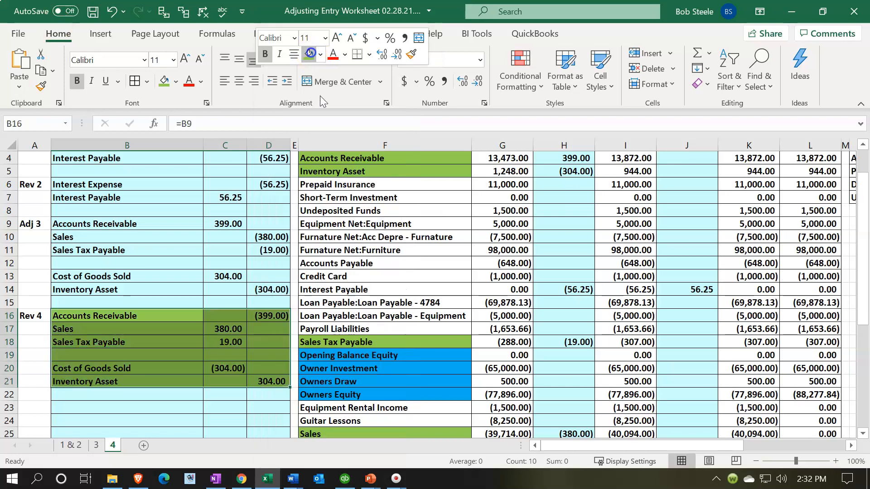
click(351, 249)
scroll(453, 313, up, 1)
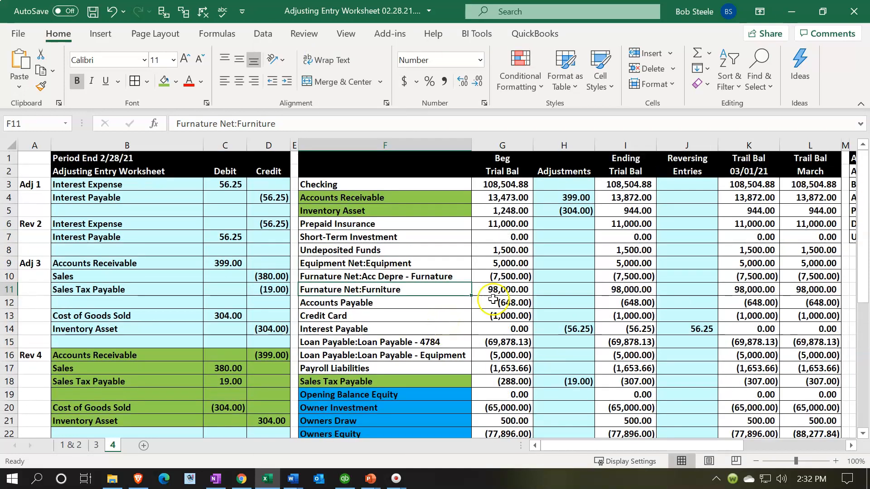
Post the Accounts Receivable reversal by linking J4 to D16, and check the row's ending and 03/01/21 balances.
click(689, 195)
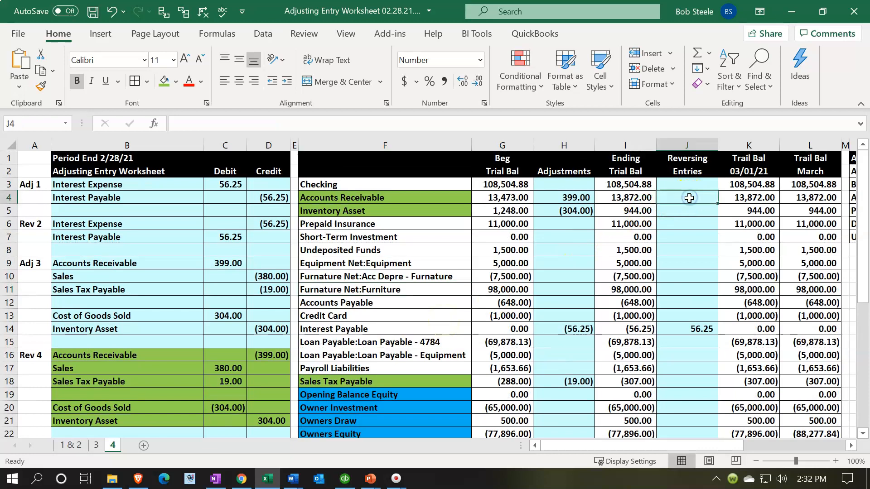
text(=)
key(Down)
key(Down)
key(Down)
key(Down)
key(Down)
key(Down)
key(Down)
key(Down)
key(Down)
key(Down)
key(Down)
key(Down)
key(Down)
key(Down)
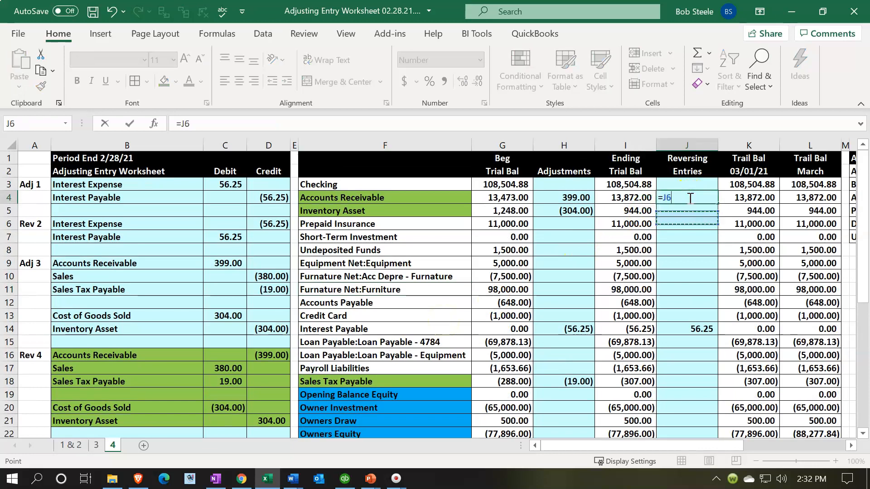
key(Left)
key(Left)
key(Left)
key(Left)
key(Left)
key(Left)
key(Up)
key(Up)
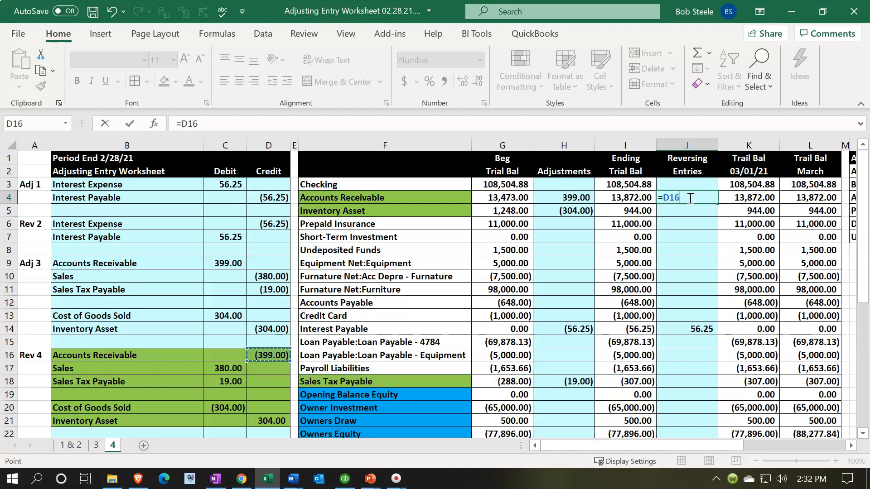
key(Return)
click(674, 199)
click(634, 200)
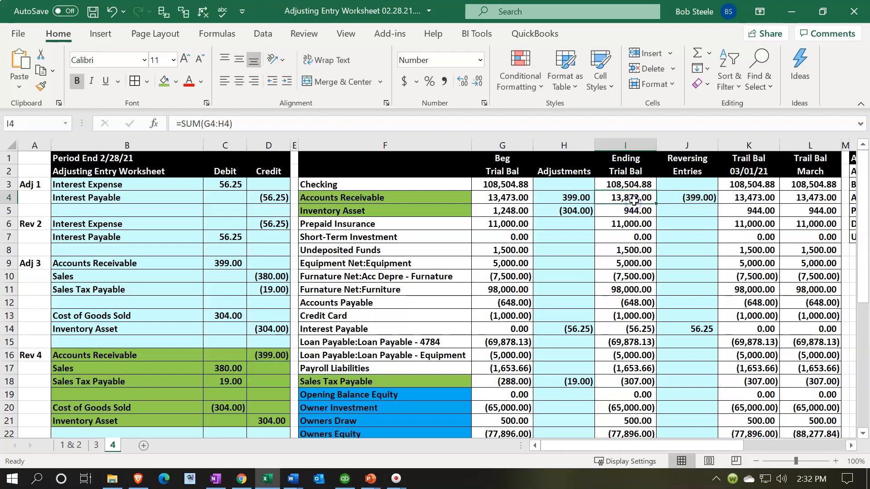
click(736, 198)
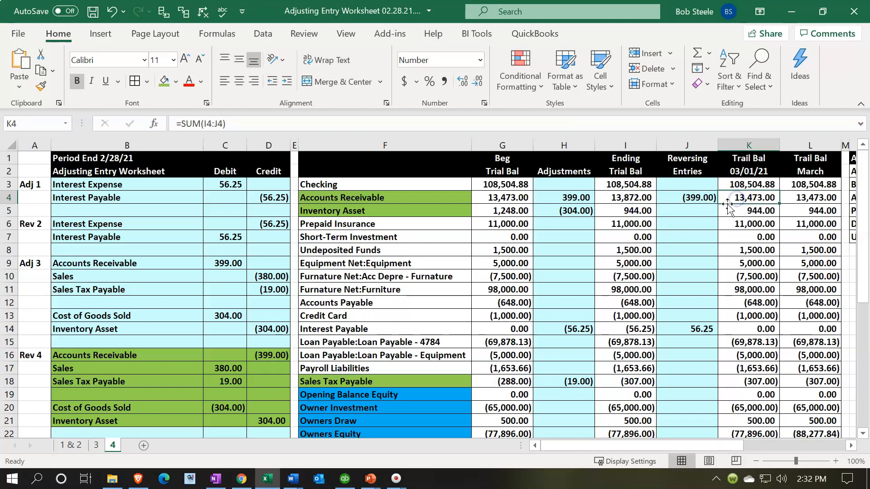
Post the Sales reversal by linking J25 to C17, and check the row's ending and 03/01/21 balances.
click(694, 277)
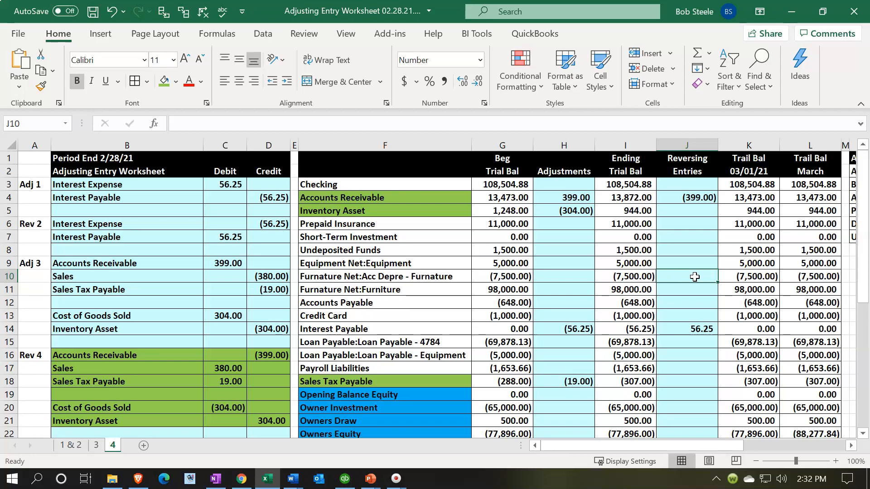
key(Down)
key(Down)
key(Down)
key(Down)
key(Down)
key(Down)
key(Down)
key(Down)
key(Down)
key(Down)
key(Down)
key(Down)
key(Down)
key(Down)
key(Down)
key(Down)
key(Down)
key(Down)
key(Down)
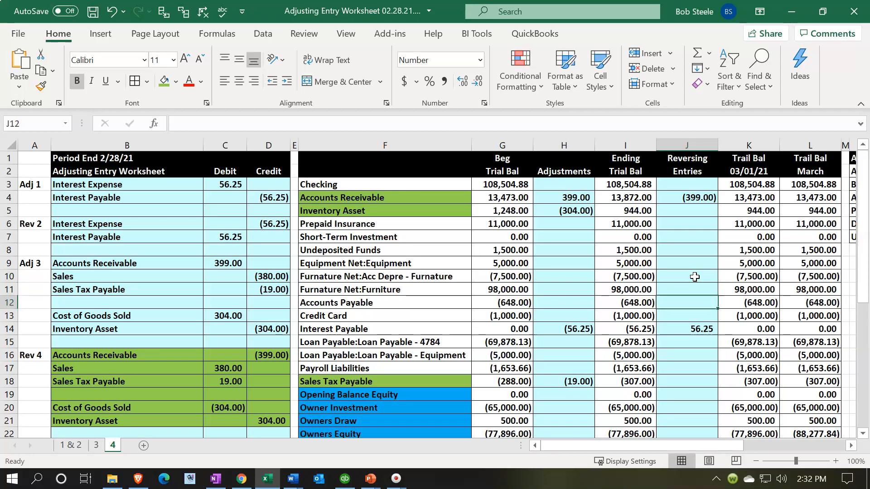
key(Up)
key(Up)
key(Up)
key(Up)
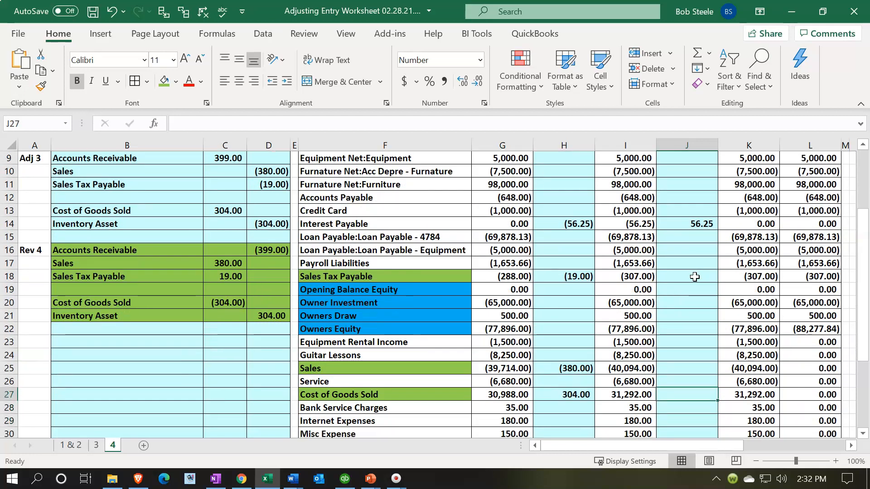
text(=)
key(Left)
key(Left)
key(Left)
key(Left)
key(Left)
key(Left)
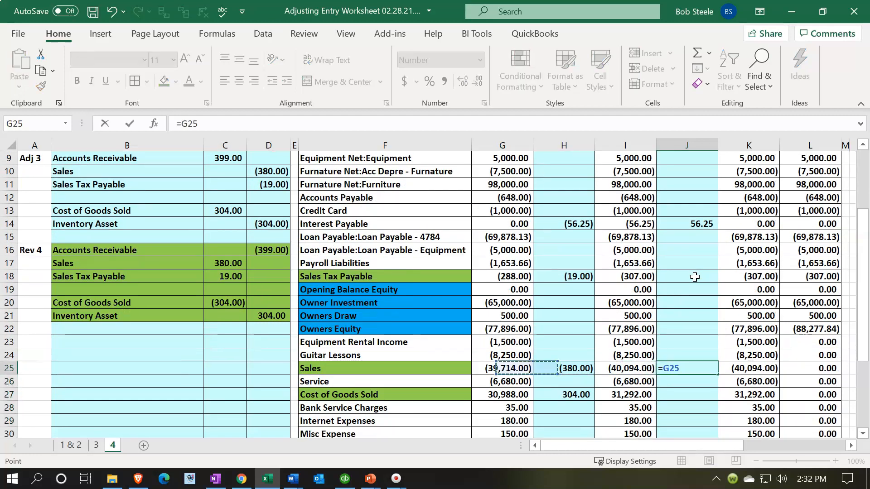
key(Up)
key(Up)
key(Up)
key(Up)
key(Up)
key(Up)
key(Up)
key(Up)
key(Left)
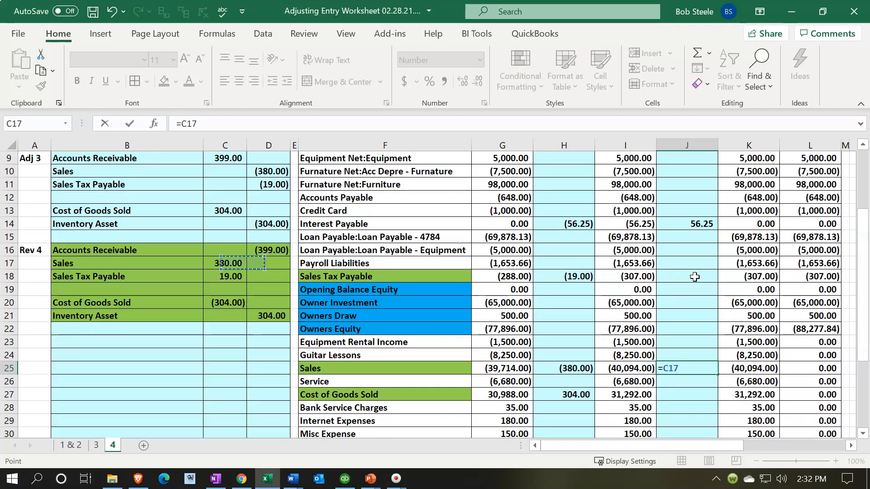
key(Return)
click(616, 368)
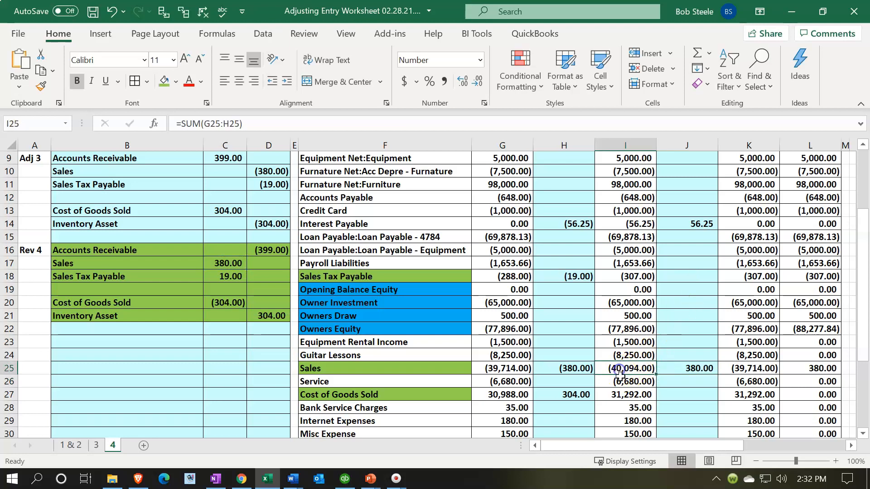
key(Right)
key(Right)
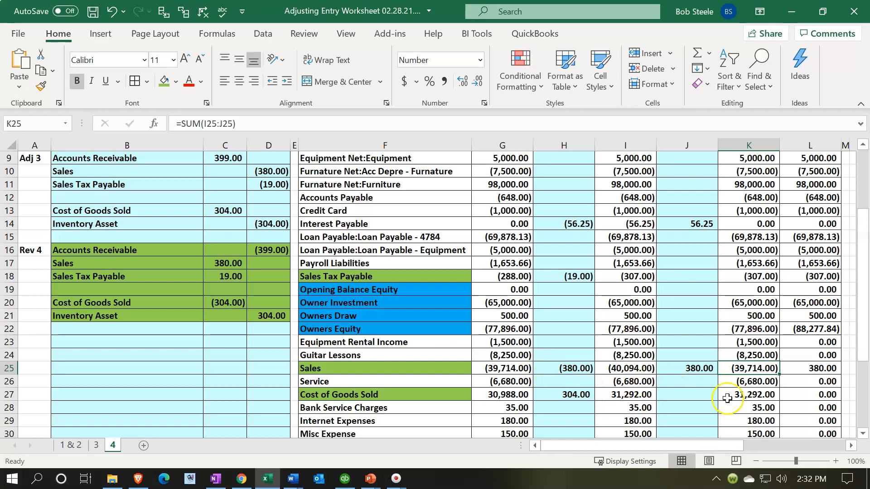
Post the Sales Tax Payable reversal by linking J18 to C18, and check the balances across the row.
click(698, 398)
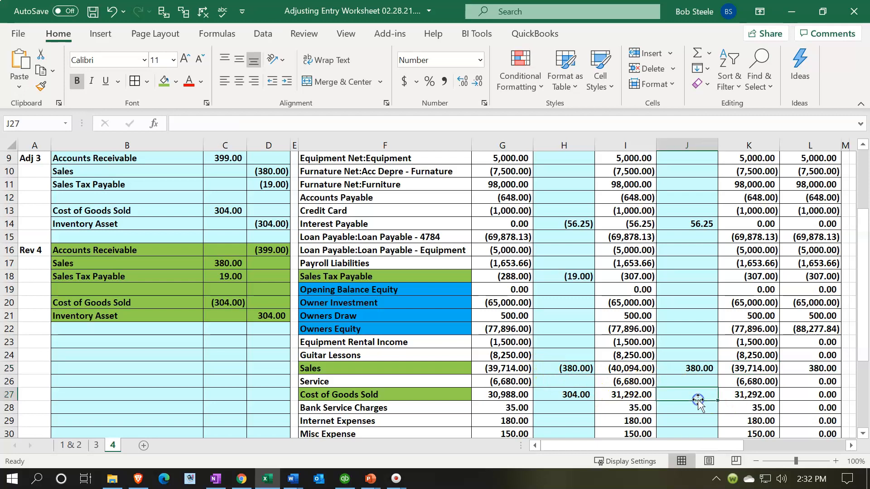
scroll(691, 387, up, 2)
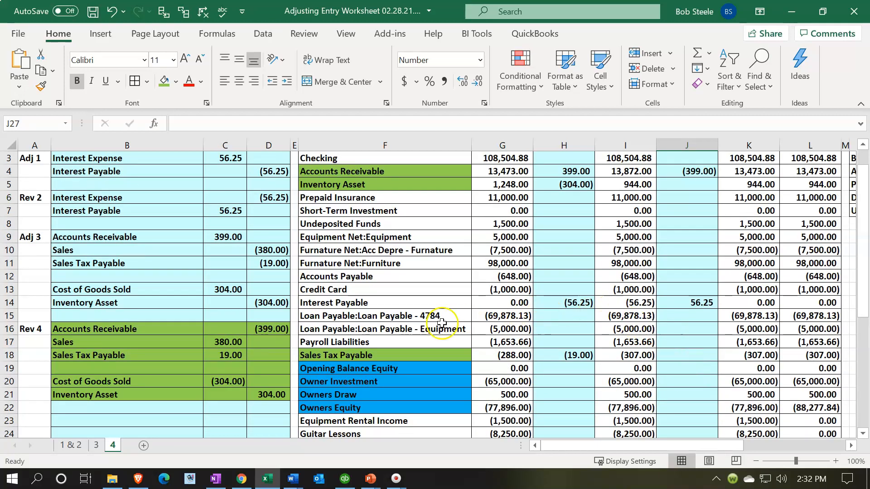
click(426, 318)
key(Down)
key(Up)
key(Up)
key(Up)
key(Down)
key(Down)
key(Down)
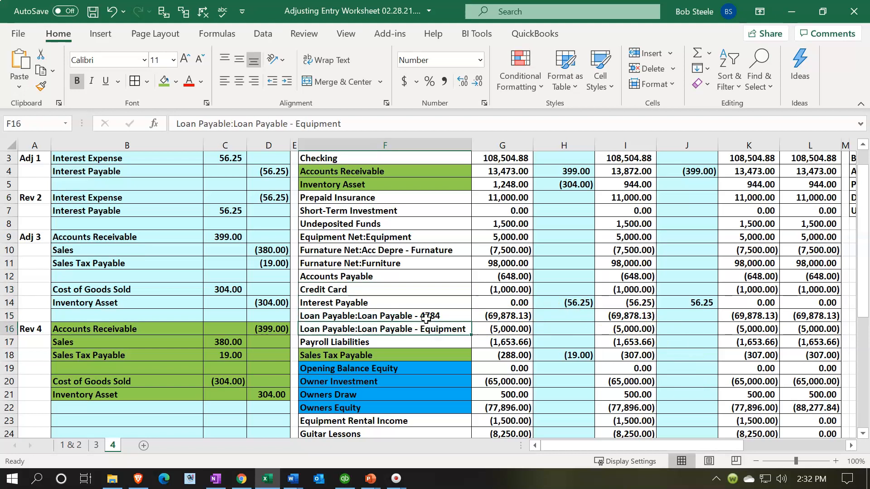
key(Down)
key(Right)
key(Right)
key(Right)
key(Right)
key(Down)
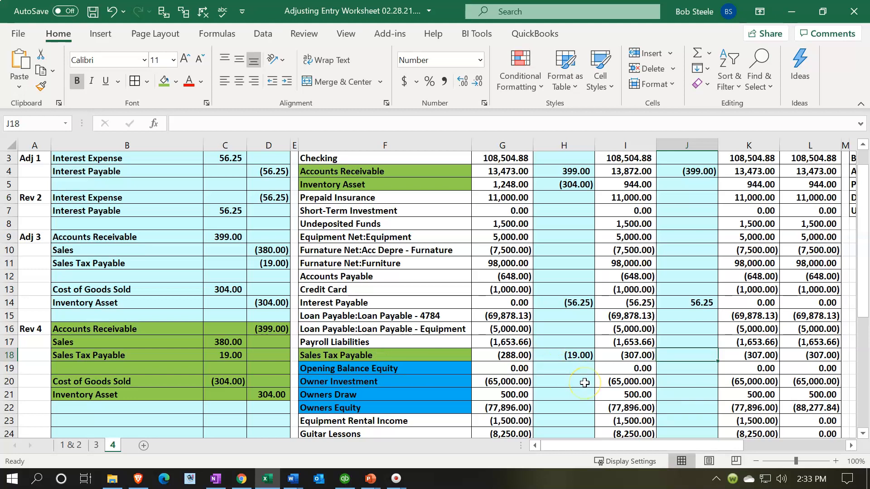
text(=)
key(Left)
key(Left)
key(Left)
key(Left)
key(Left)
key(Left)
key(Left)
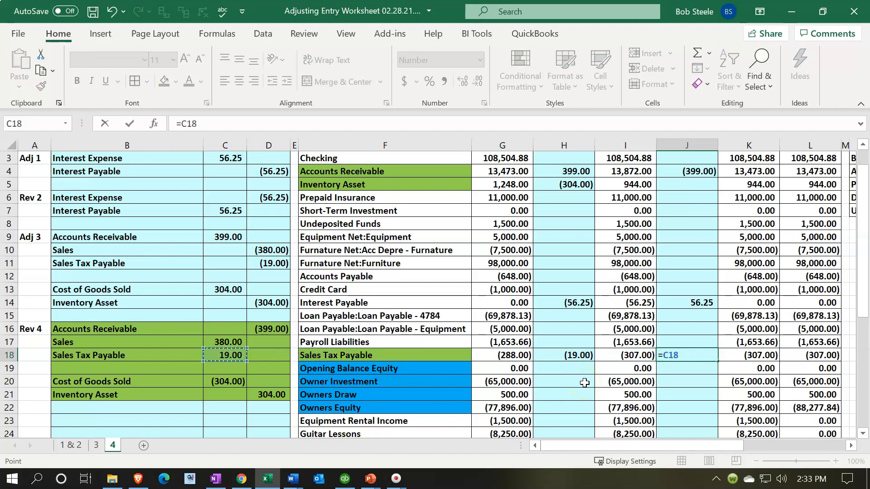
key(ctrl+Return)
key(Left)
key(Left)
key(Right)
key(Right)
key(Right)
key(Left)
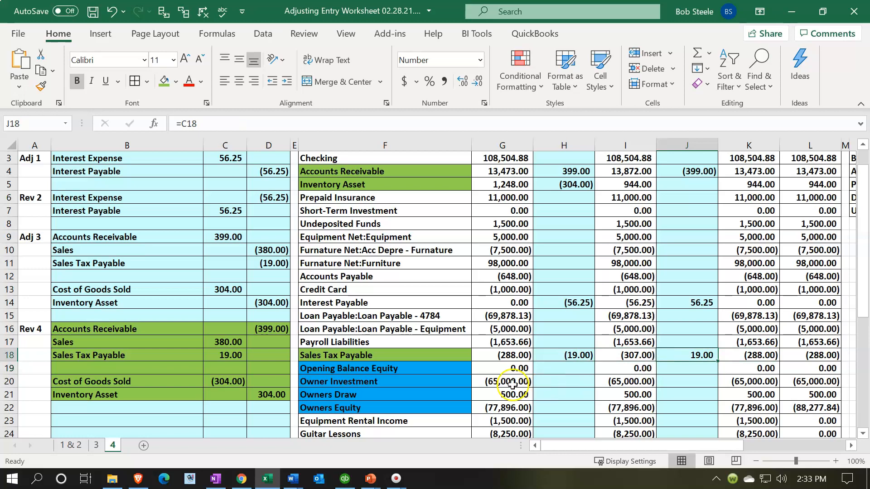
Post the Cost of Goods Sold reversal by linking J27 to C20, and check the balances across the row.
click(448, 368)
scroll(453, 367, down, 1)
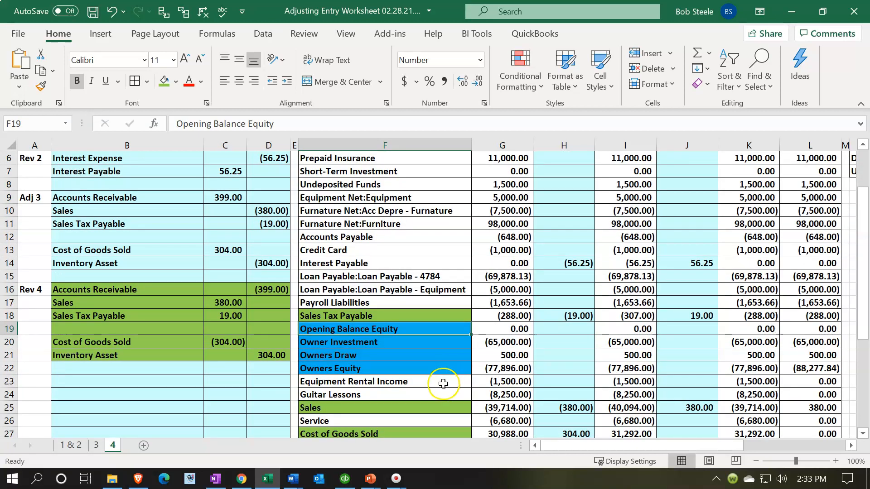
scroll(453, 368, down, 1)
click(440, 393)
key(Right)
key(Right)
key(Right)
key(Right)
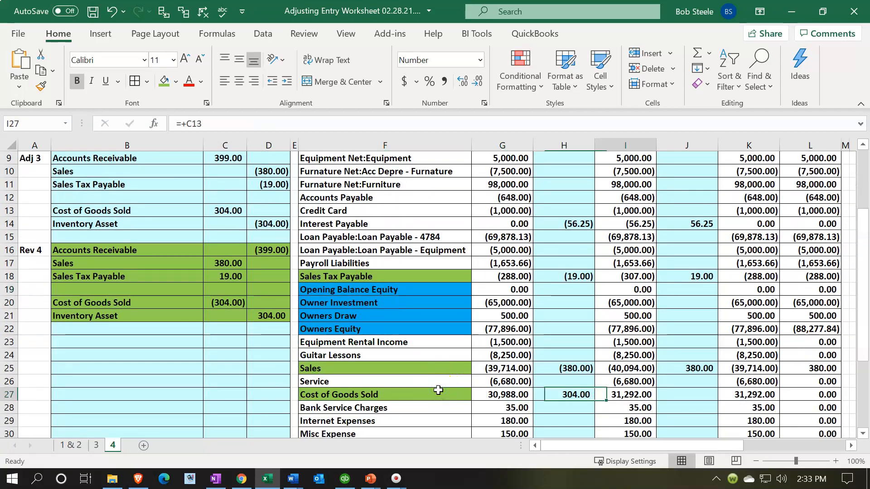
text(=)
key(Left)
key(Left)
key(Left)
key(Left)
key(Left)
key(Left)
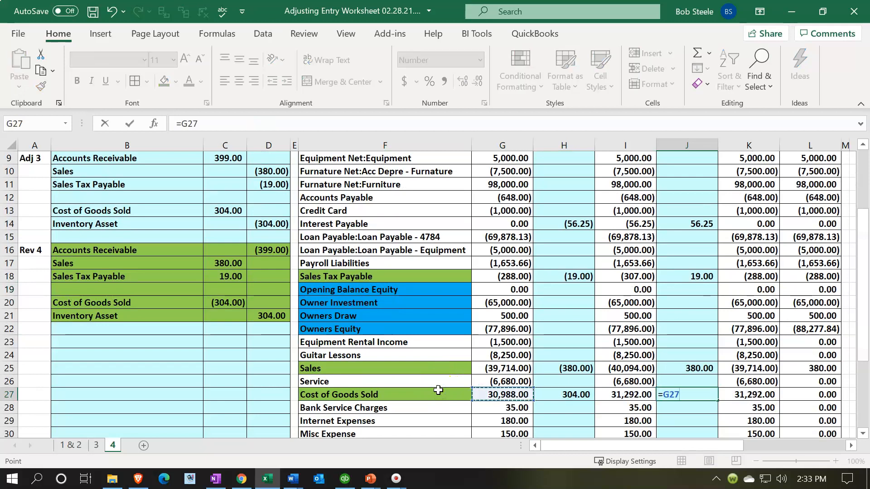
key(Up)
key(Up)
key(Up)
key(Up)
key(Up)
key(Up)
key(Up)
key(Left)
key(Return)
click(666, 408)
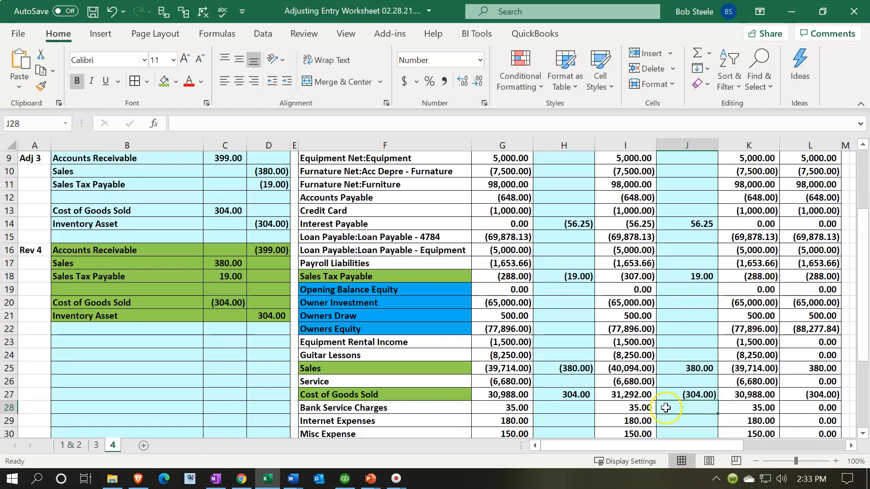
click(636, 393)
key(Left)
key(Left)
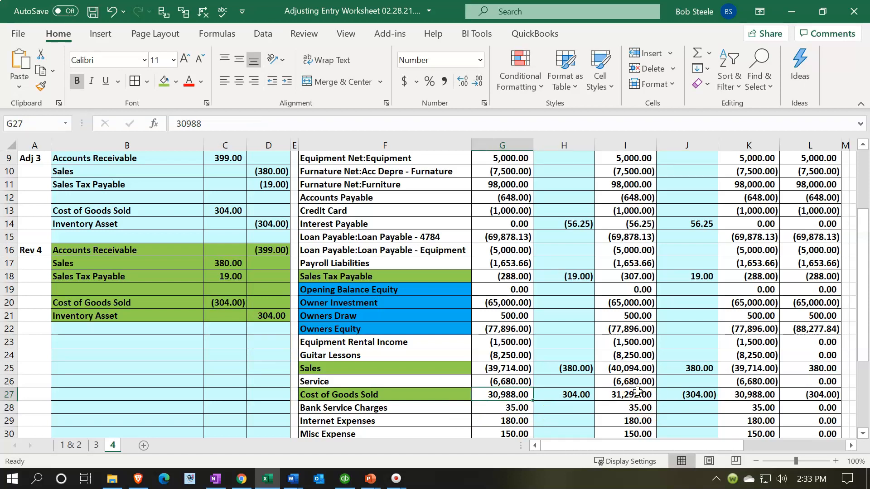
key(Right)
key(Right)
key(Right)
key(Right)
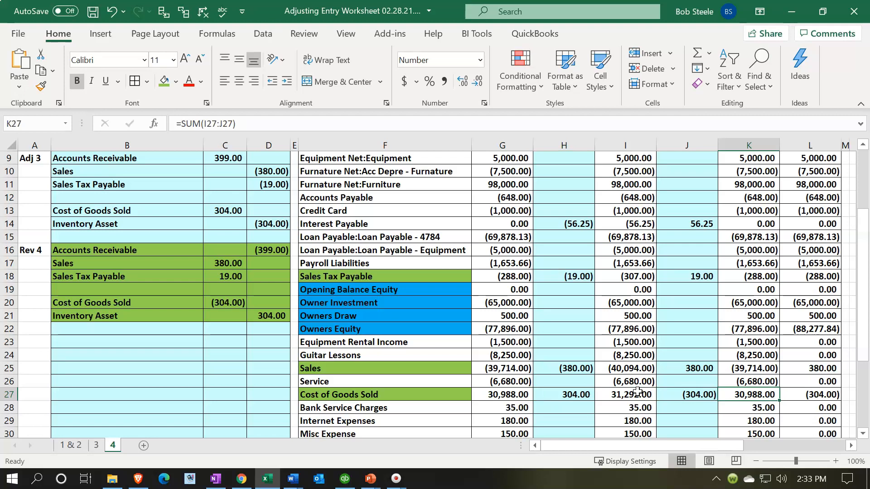
Post the Inventory Asset reversal by linking J5 to D21, and check the balances across the row.
scroll(636, 358, up, 1)
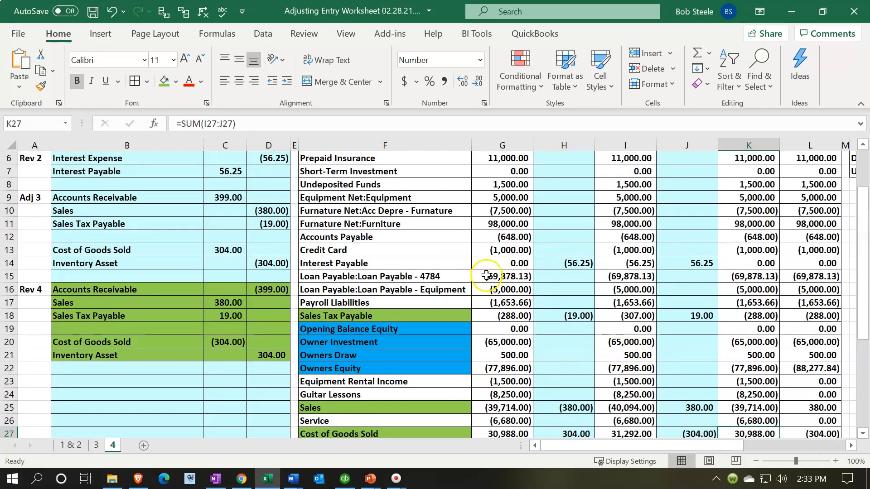
scroll(486, 275, up, 1)
click(486, 275)
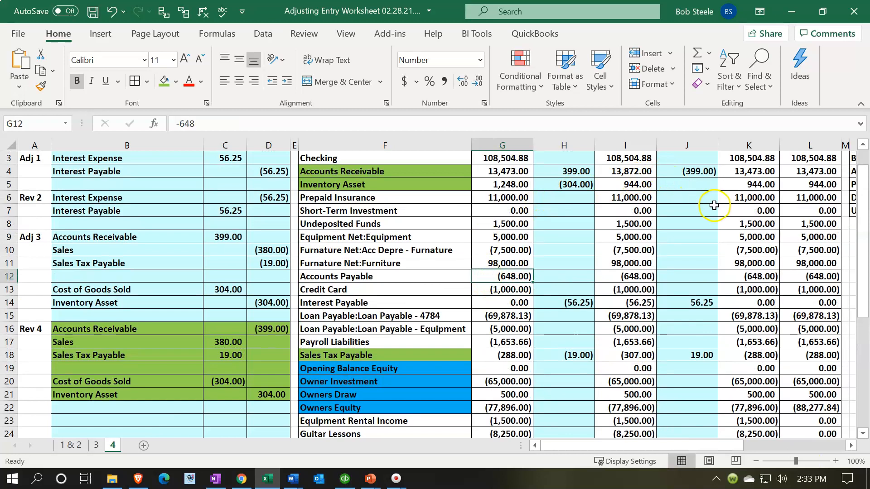
click(684, 187)
text(=)
key(Down)
key(Down)
key(Down)
key(Down)
key(Down)
key(Down)
key(Down)
key(Down)
key(Down)
key(Down)
key(Down)
key(Down)
key(Left)
key(Left)
key(Left)
key(Left)
key(Left)
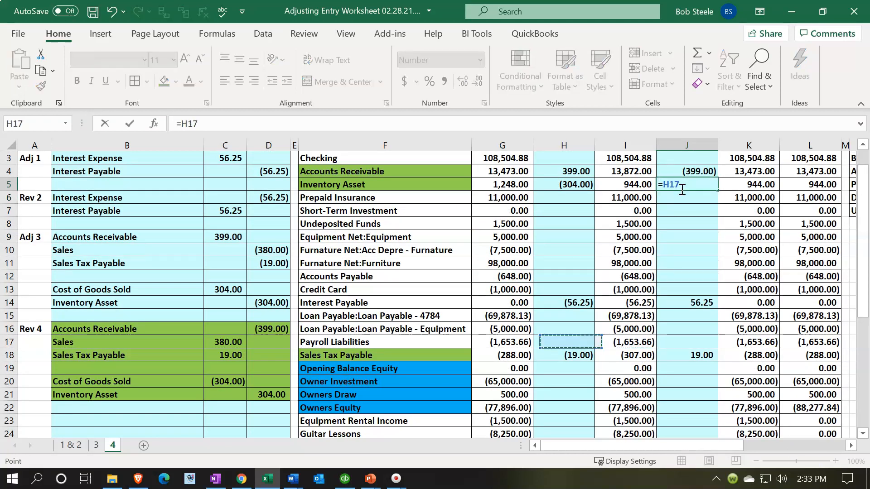
key(Left)
key(Down)
key(Down)
key(Down)
key(Down)
key(Return)
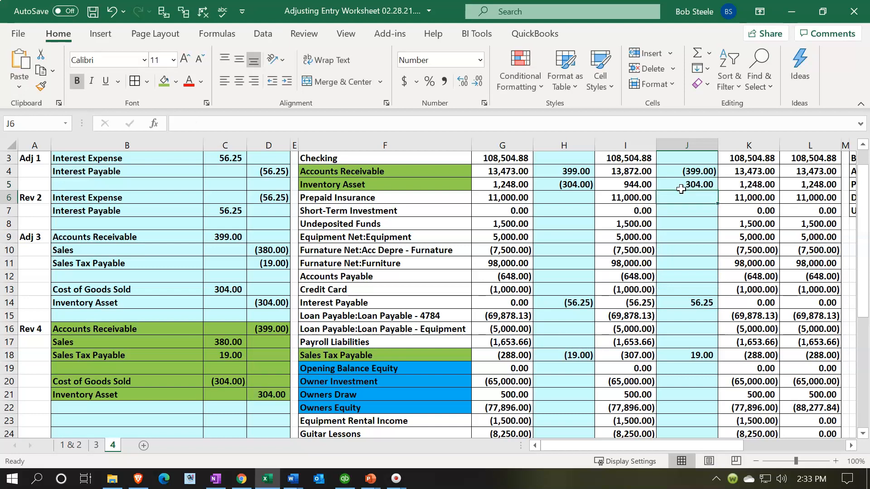
click(512, 184)
key(Right)
key(Right)
key(Right)
key(Right)
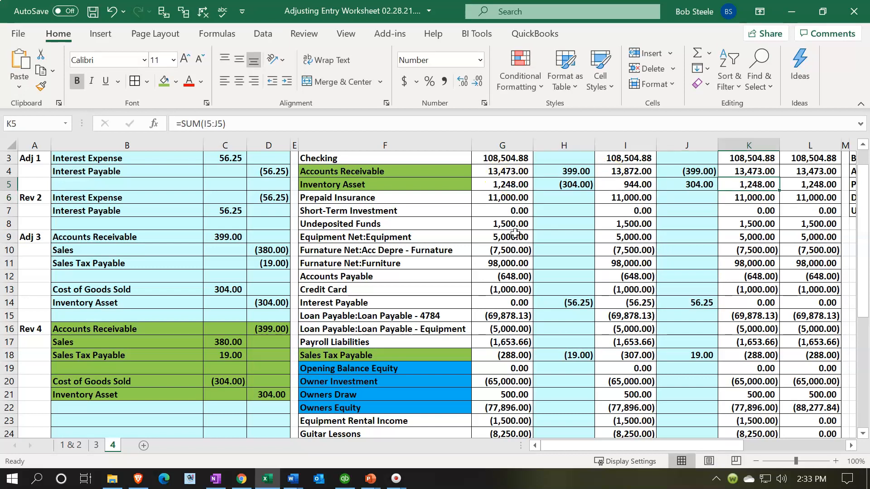
Examine the 03/01/21 income and expense balances in K23:K36 and how Owners Equity is calculated in K22 and L22.
click(731, 315)
scroll(731, 316, down, 1)
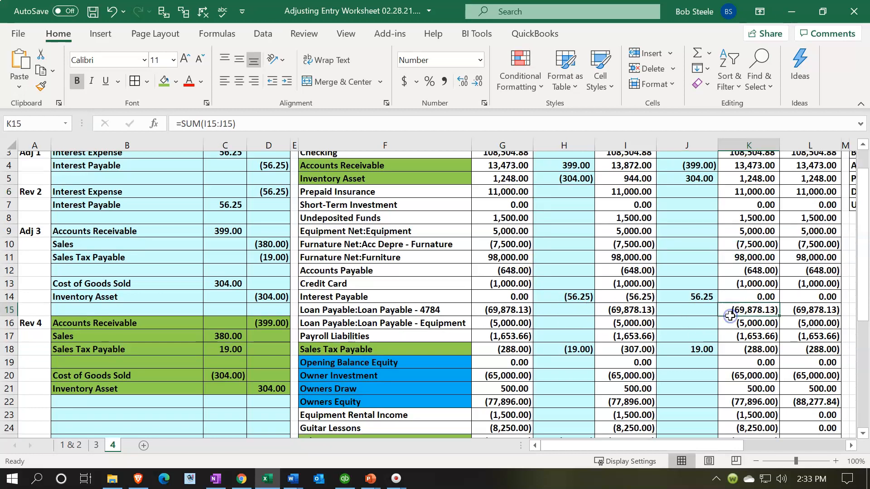
scroll(730, 315, down, 5)
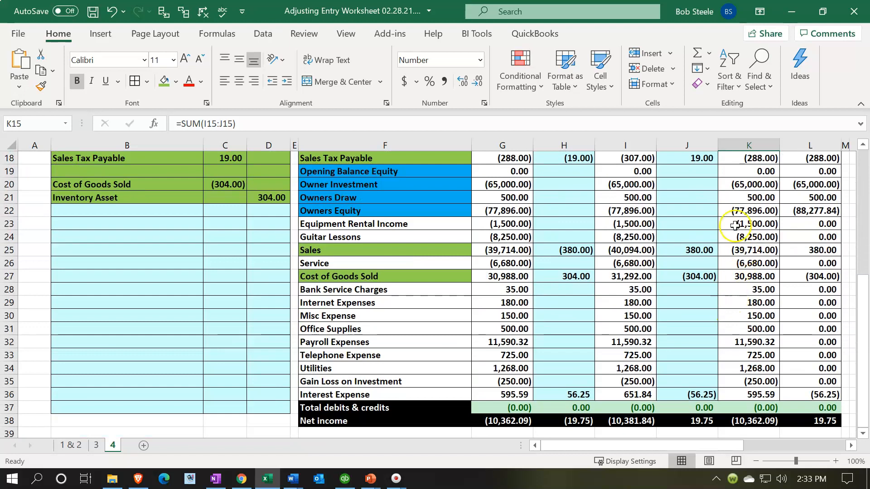
drag(748, 223, 763, 392)
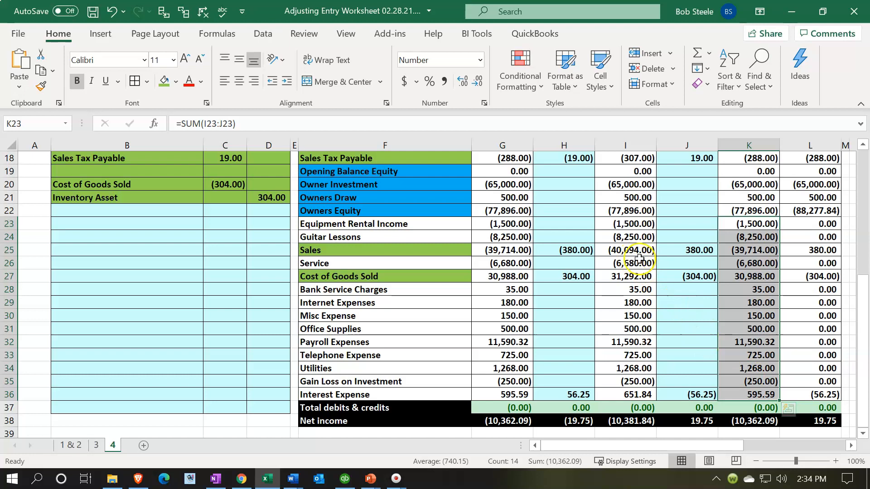
click(750, 211)
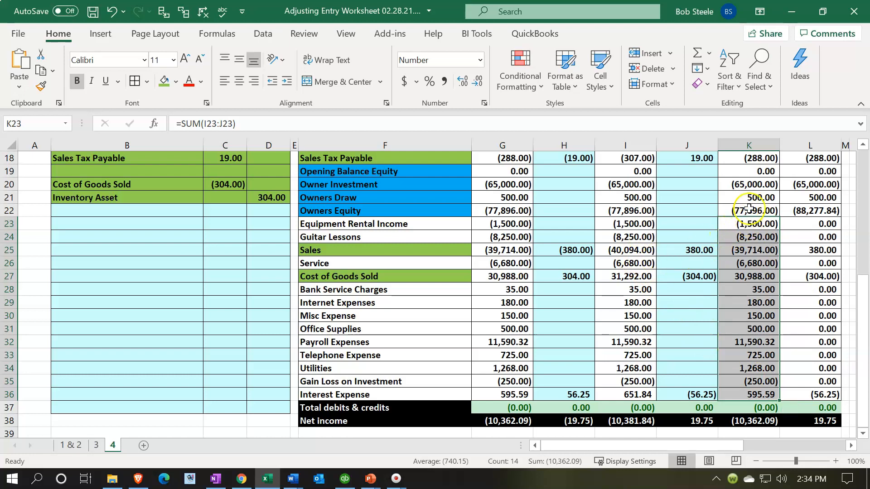
double_click(749, 210)
key(Escape)
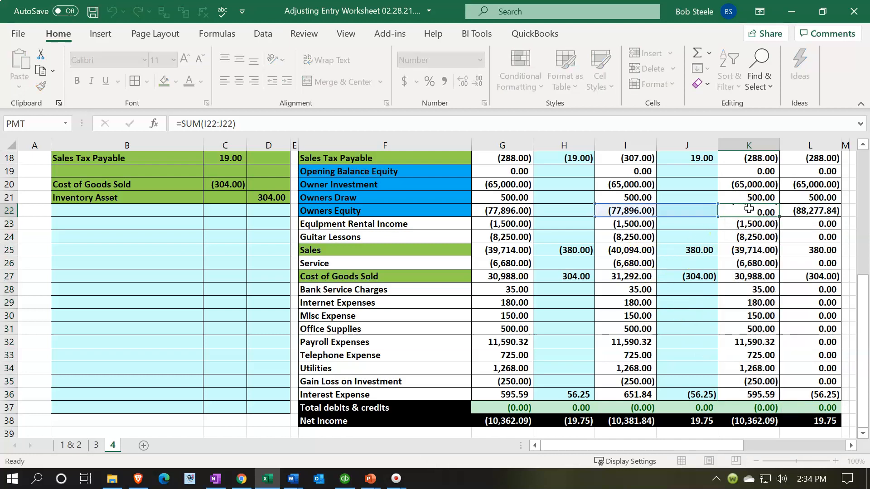
click(795, 211)
double_click(796, 211)
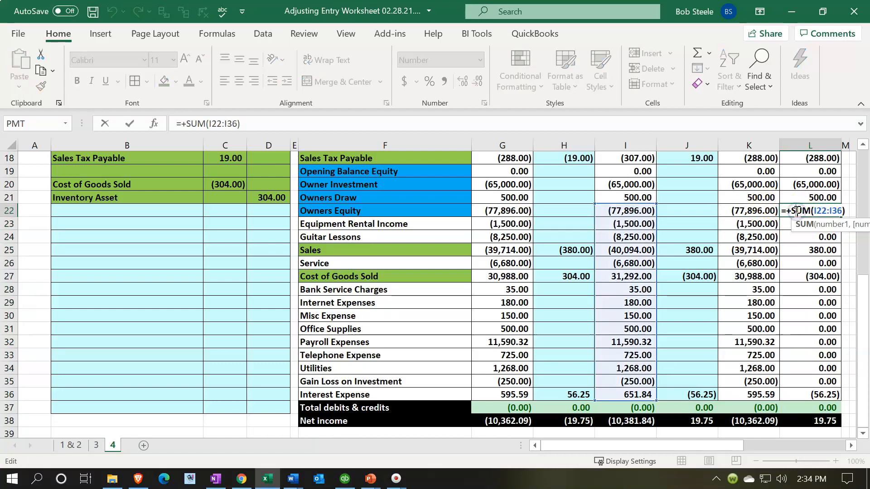
key(Return)
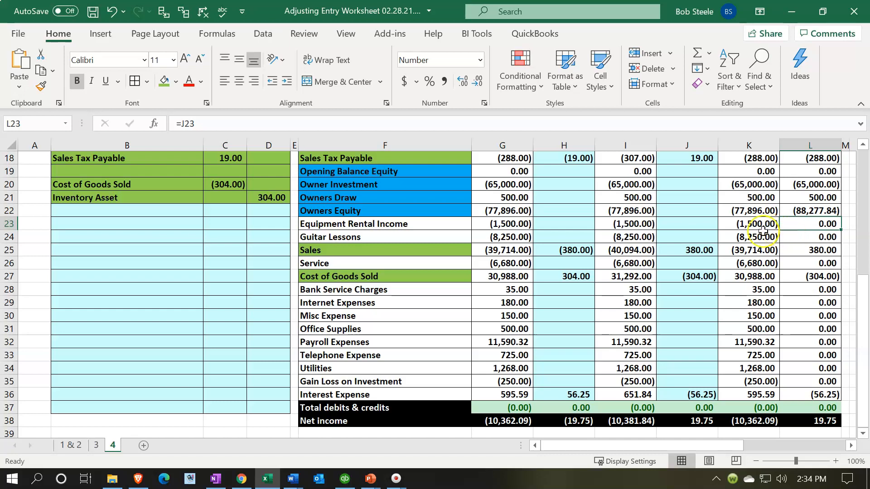
drag(744, 214, 748, 396)
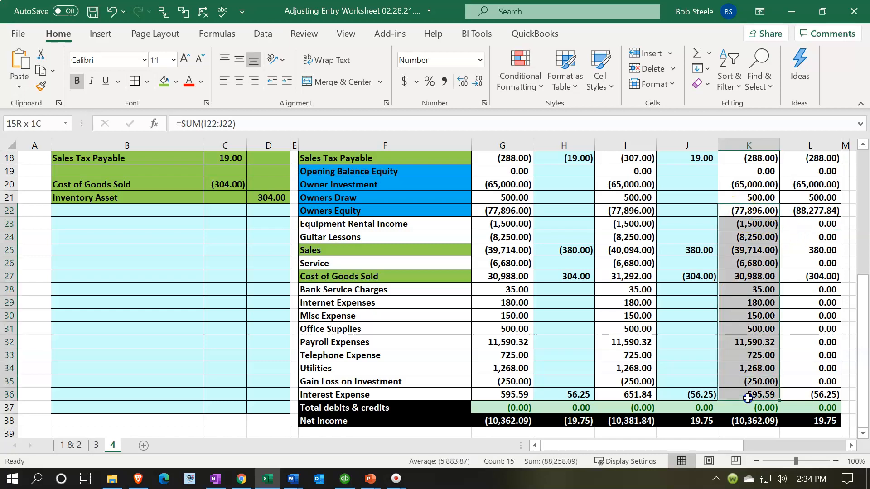
Inspect the net income formulas in K38 and L38 for the 03/01/21 and March trial balances.
click(759, 420)
double_click(759, 420)
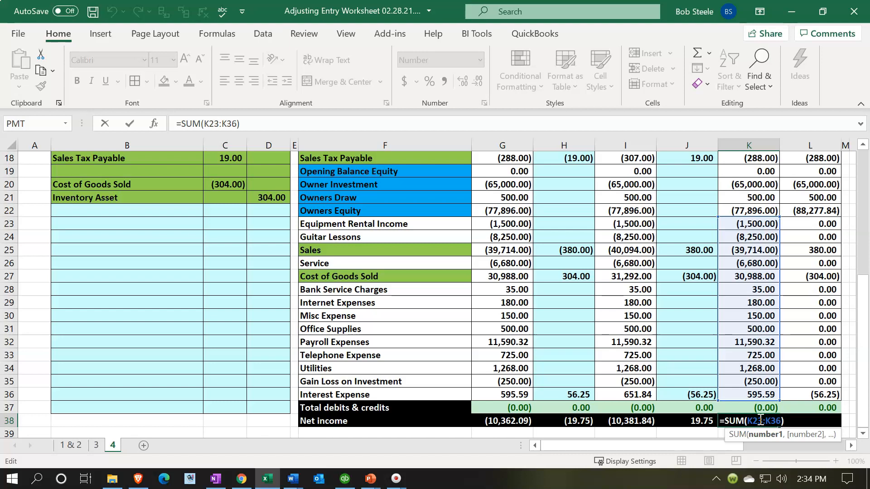
key(Return)
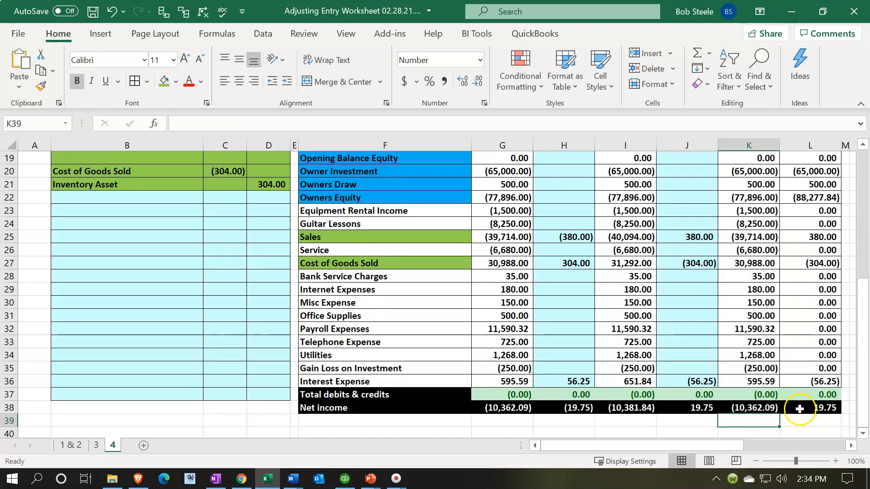
double_click(800, 408)
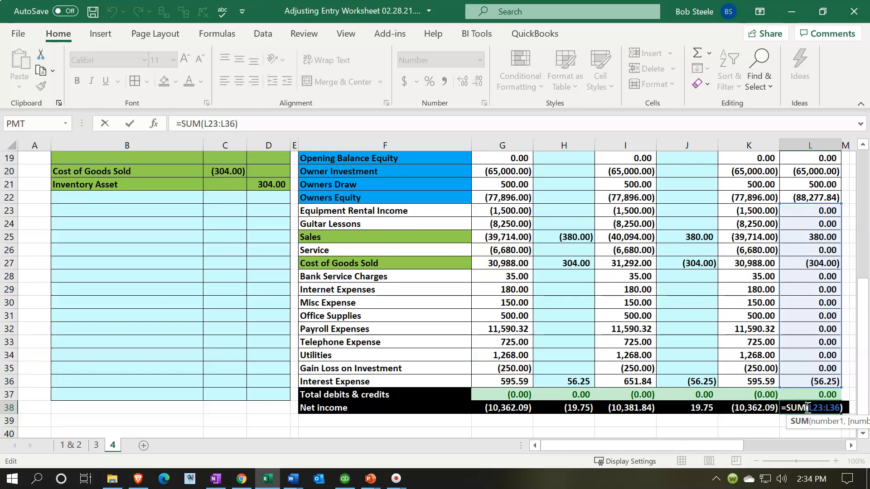
key(Return)
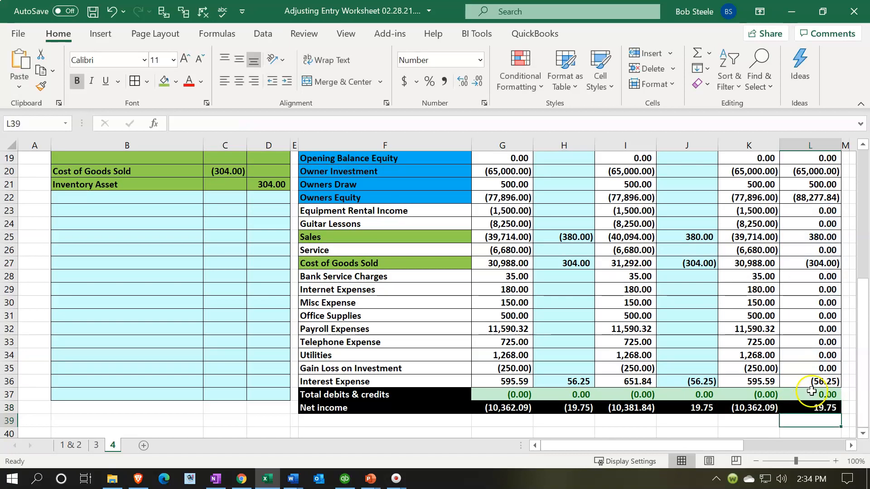
Examine the reversed Sales and Cost of Goods Sold amounts in L25:L27 of the March trial balance.
click(812, 237)
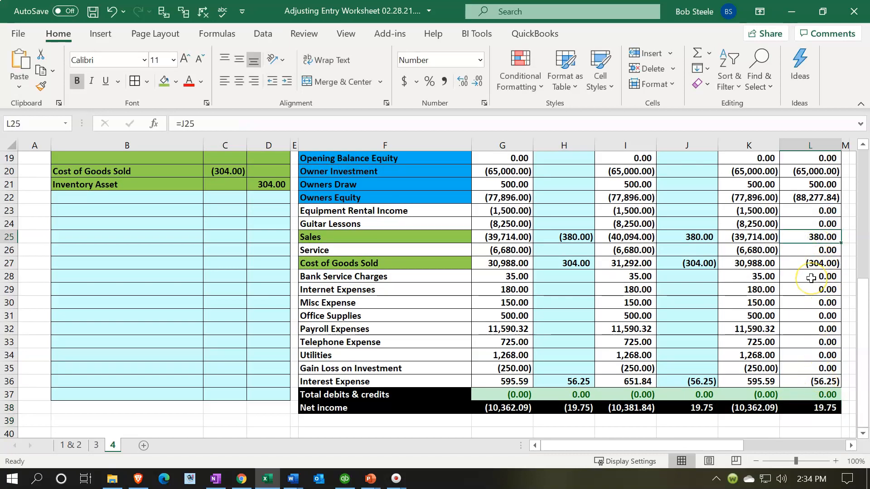
click(806, 267)
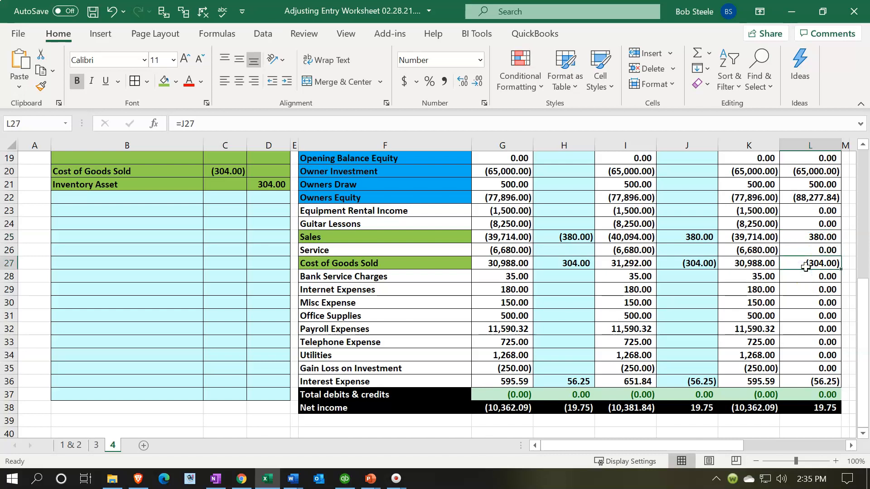
drag(811, 235, 808, 267)
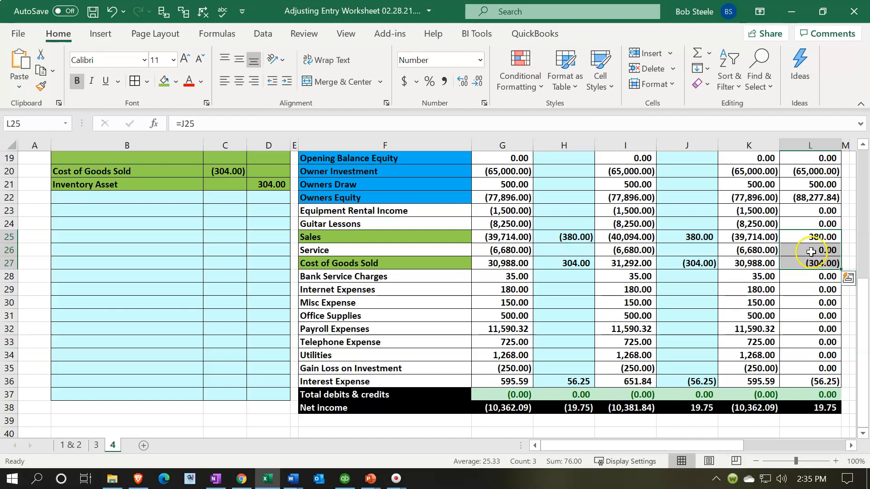
click(807, 236)
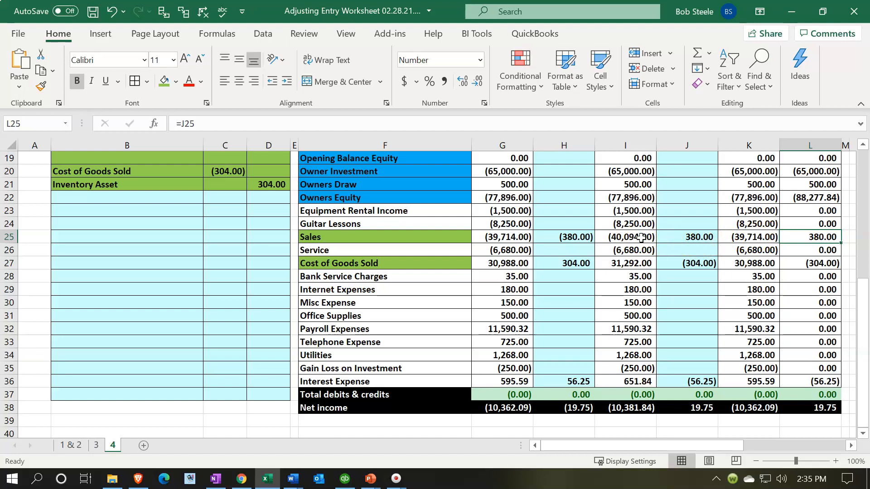
click(803, 232)
Review the Rev 4 journal entry lines against Adj 3, from Accounts Receivable through Inventory Asset.
scroll(804, 232, up, 2)
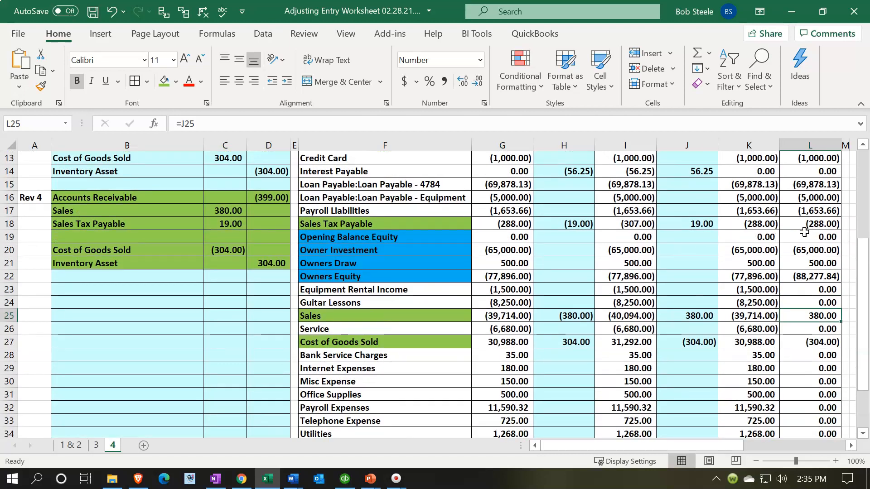
scroll(804, 232, up, 4)
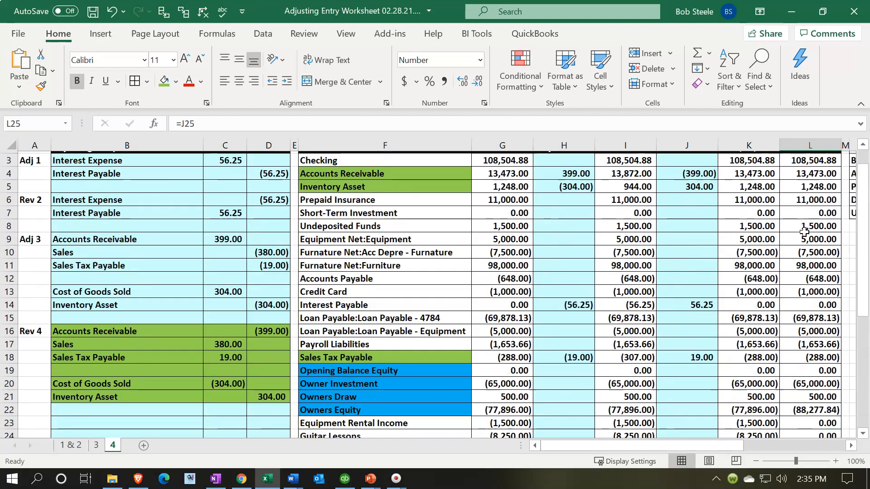
click(254, 293)
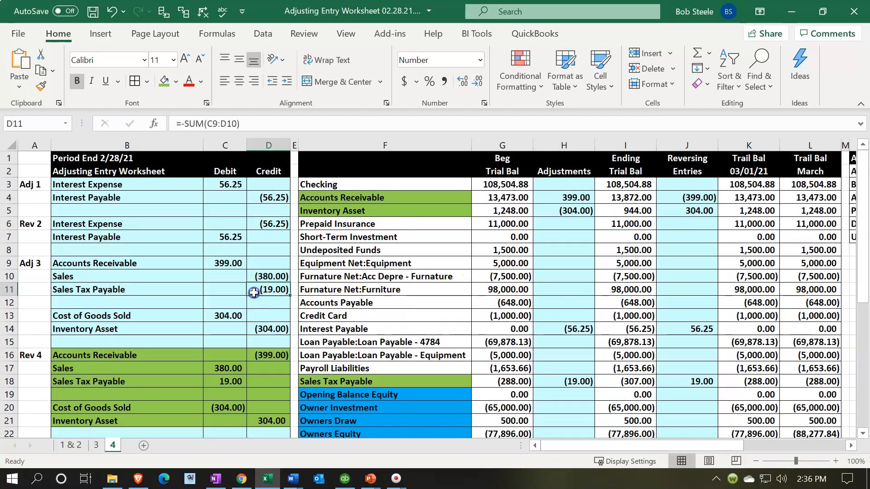
click(252, 352)
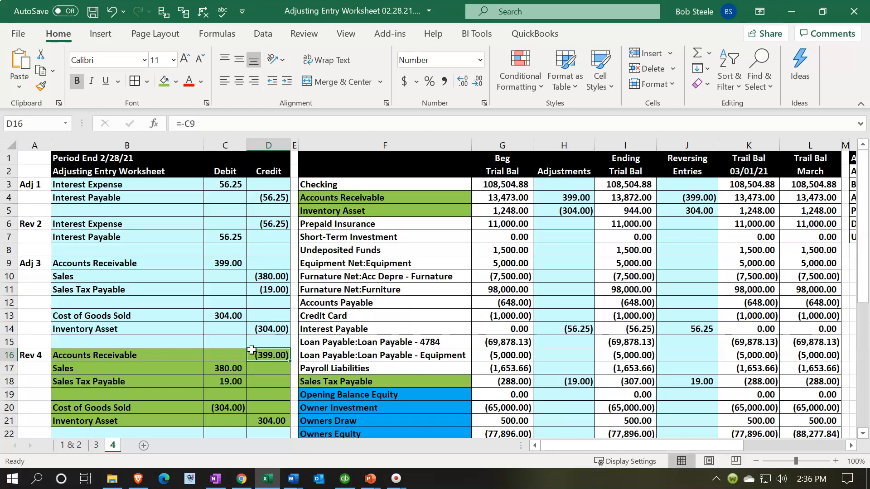
scroll(251, 350, down, 1)
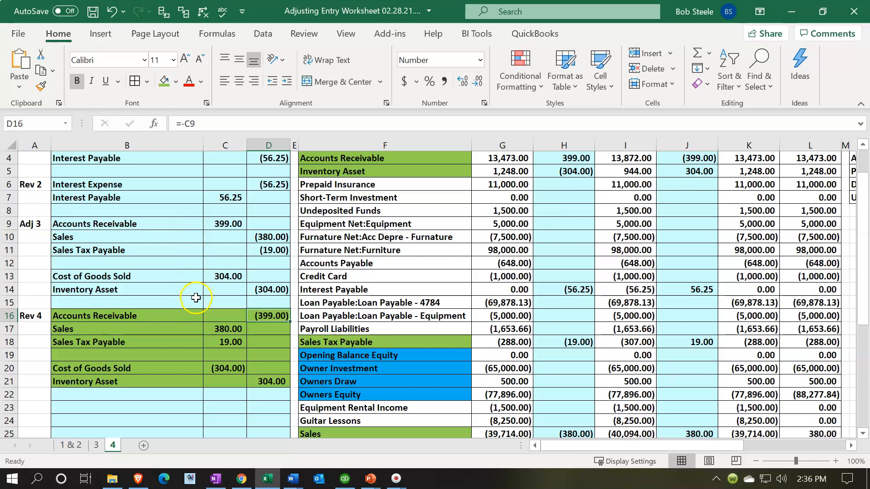
drag(194, 316, 260, 316)
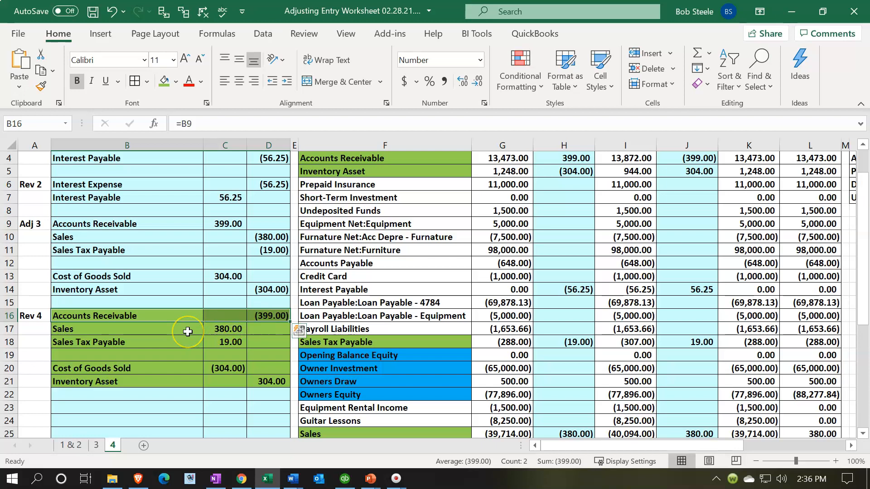
drag(192, 336, 252, 340)
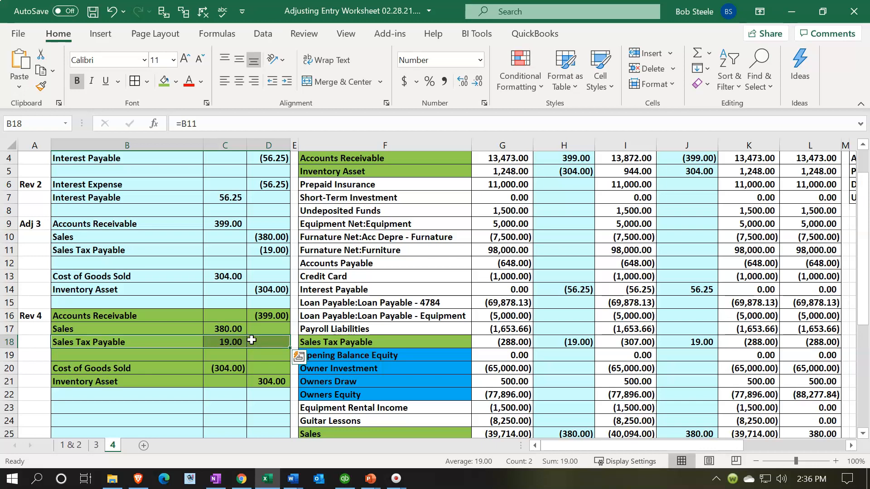
scroll(251, 340, down, 3)
drag(194, 350, 254, 346)
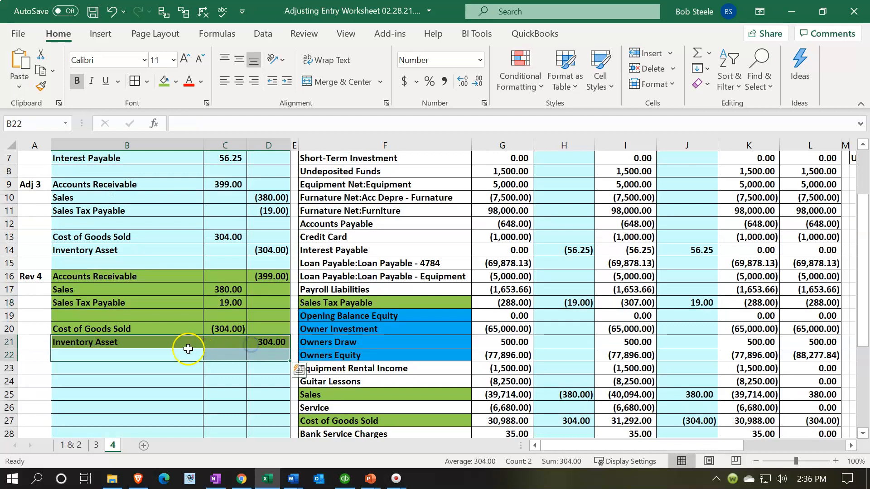
mouse_move(188, 337)
mouse_down()
mouse_move(232, 344)
mouse_move(189, 344)
mouse_up()
click(189, 343)
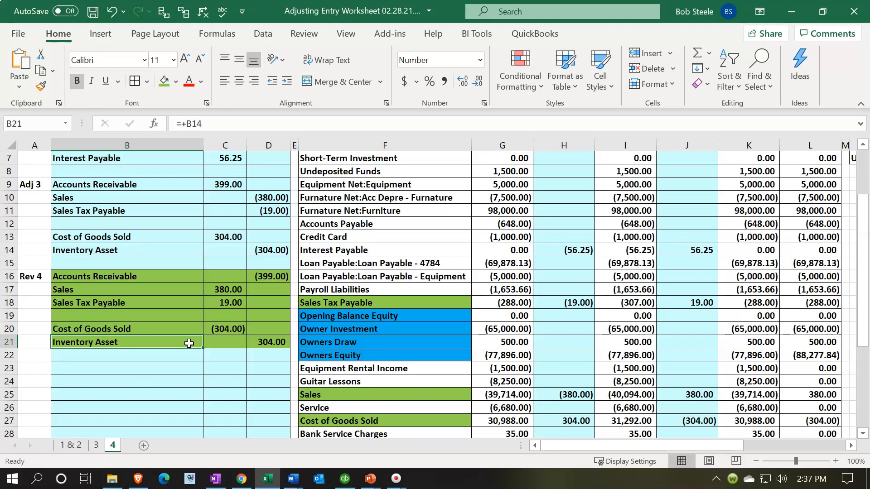
Compare the net income formulas in I38, K38 and L38, and review the March Sales through Cost of Goods Sold amounts.
click(722, 329)
scroll(722, 331, down, 3)
scroll(722, 331, down, 2)
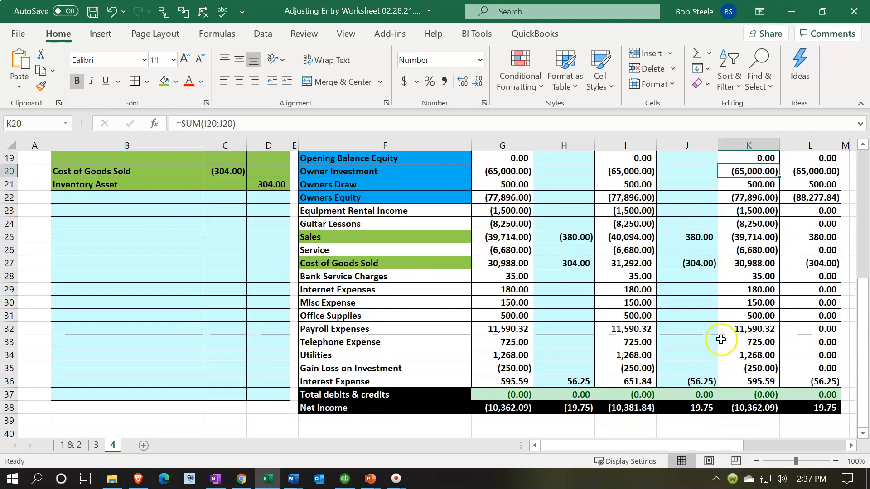
double_click(618, 407)
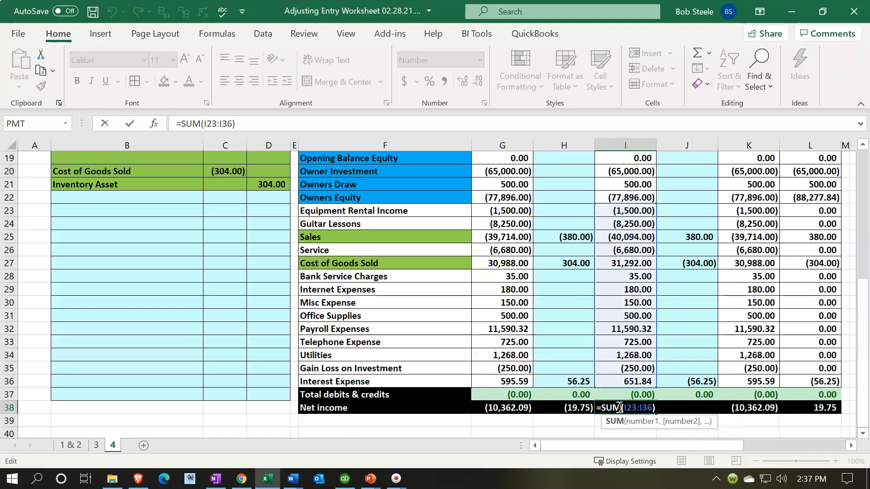
key(Return)
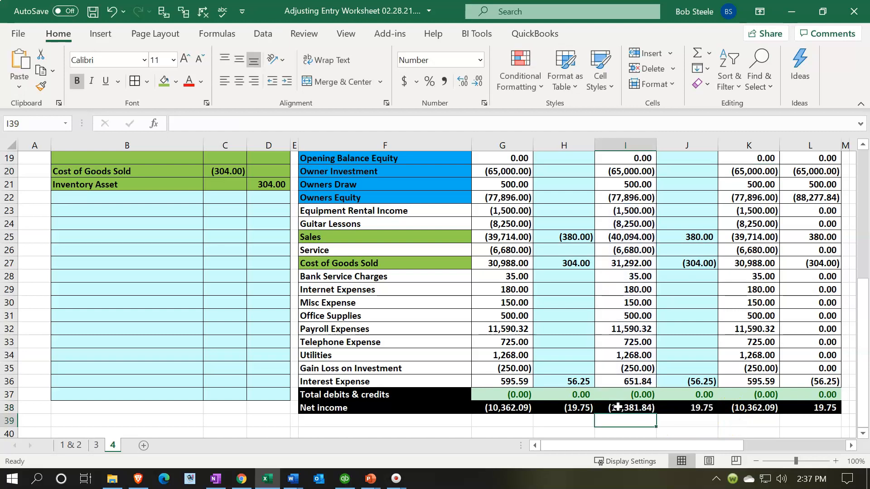
double_click(745, 407)
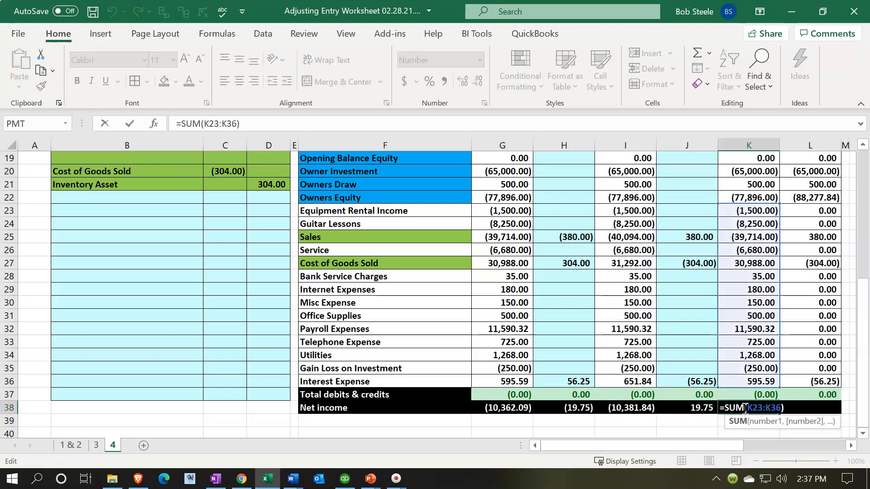
key(Return)
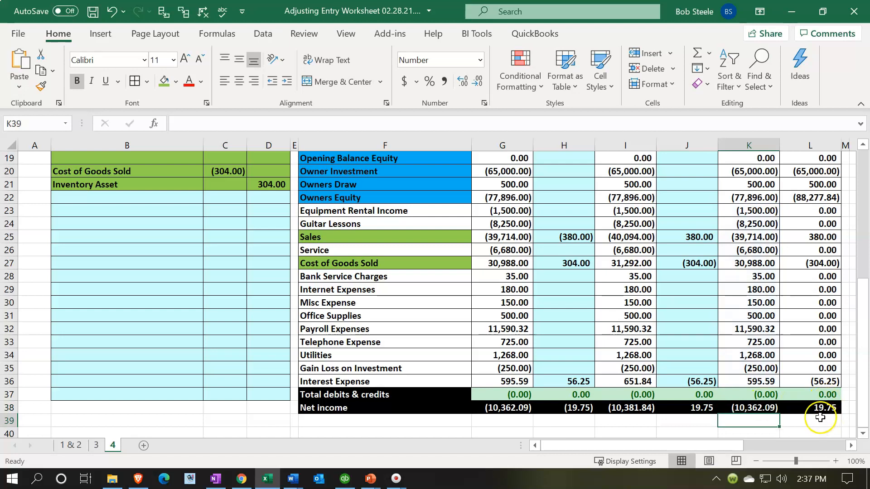
double_click(807, 408)
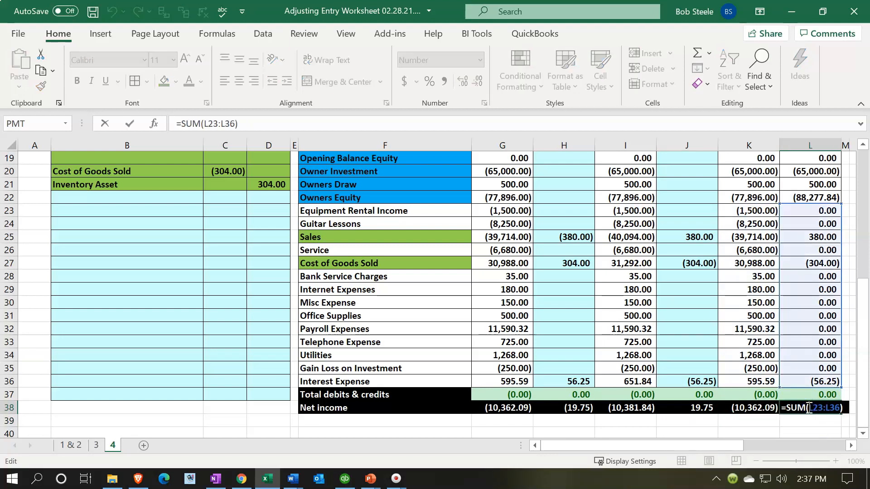
key(Return)
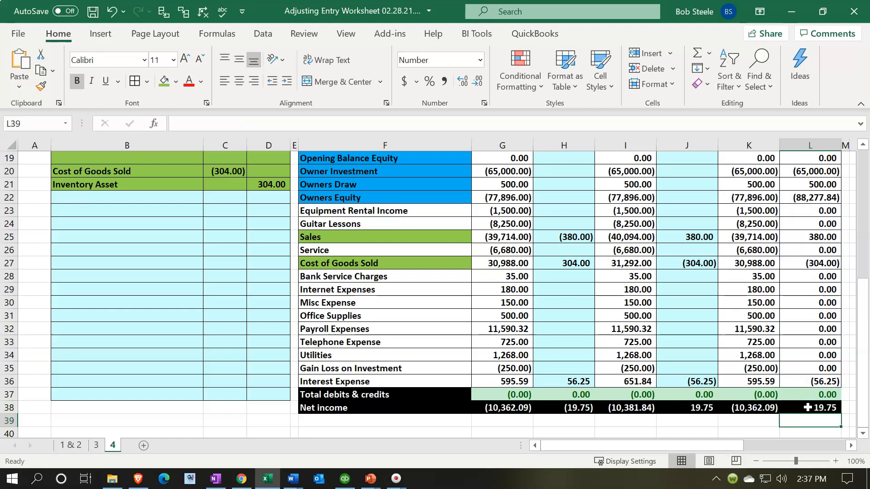
drag(815, 243, 810, 262)
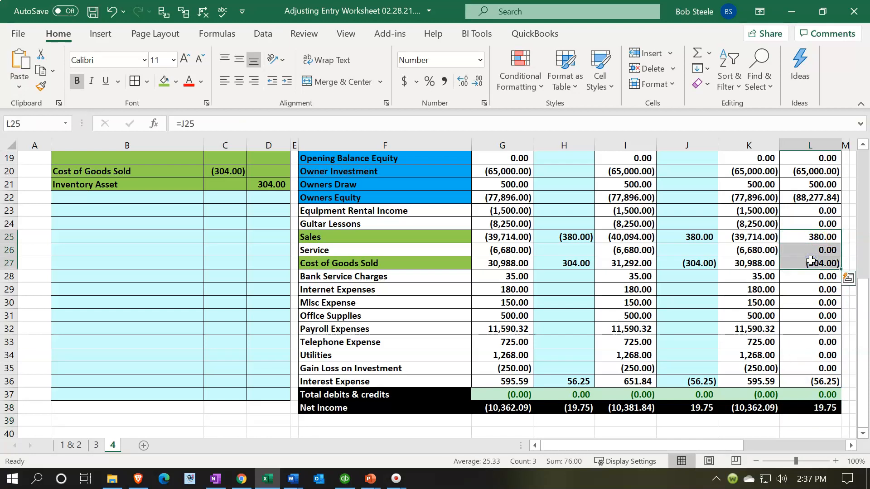